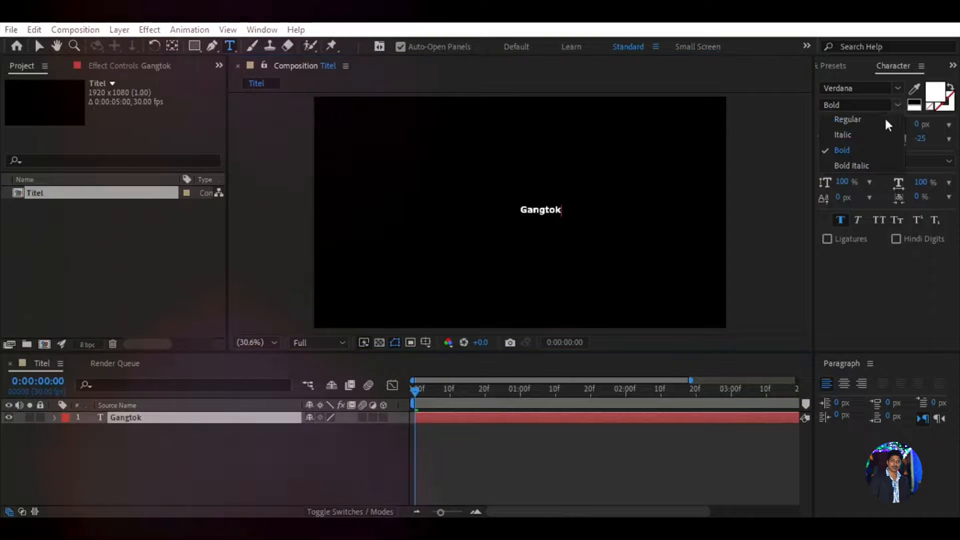
Set the Gangtok text's font style to Regular and its font size to 100 px.
click(860, 120)
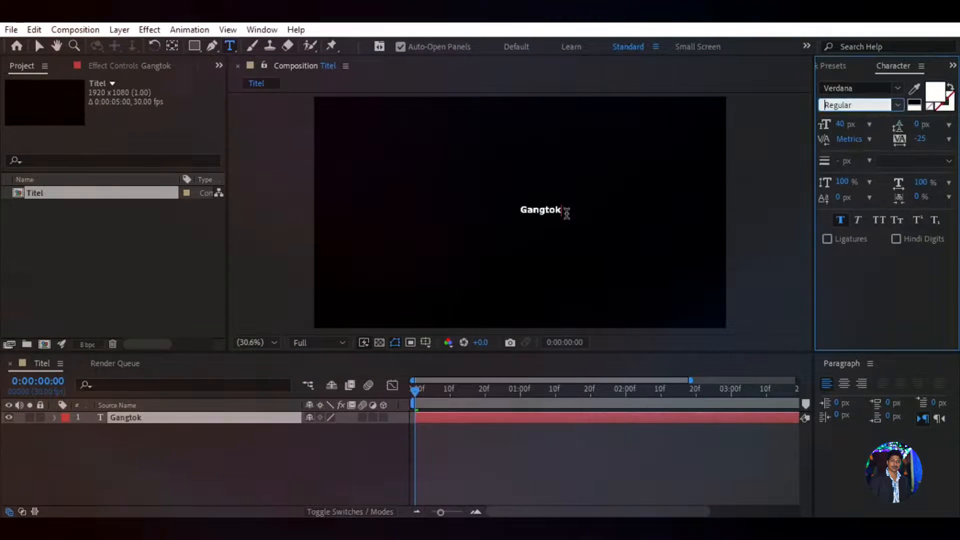
drag(565, 212, 518, 211)
click(898, 105)
click(856, 118)
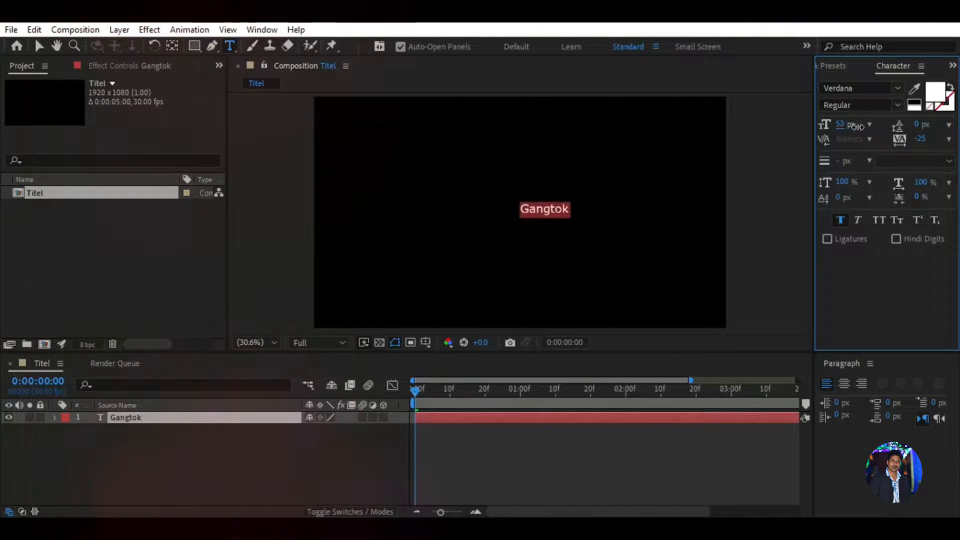
click(301, 442)
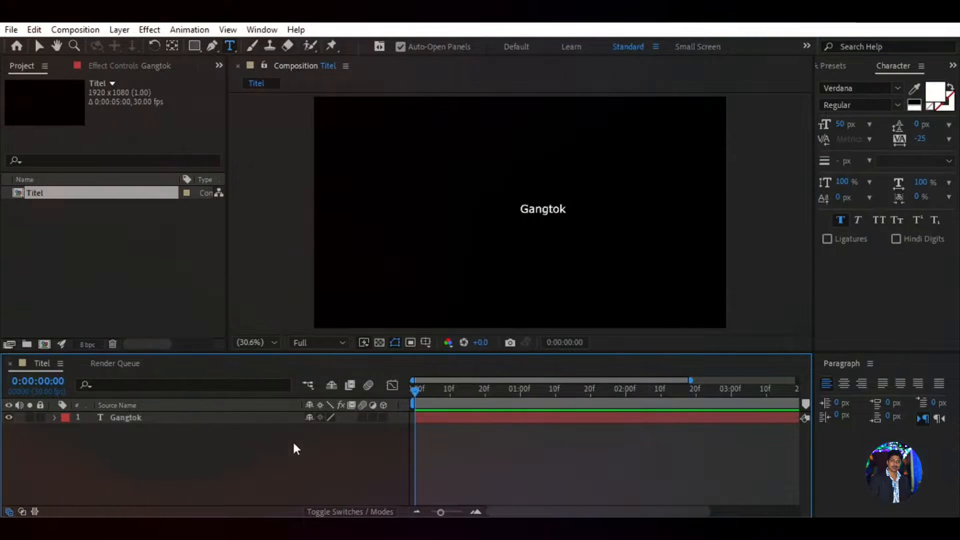
click(145, 415)
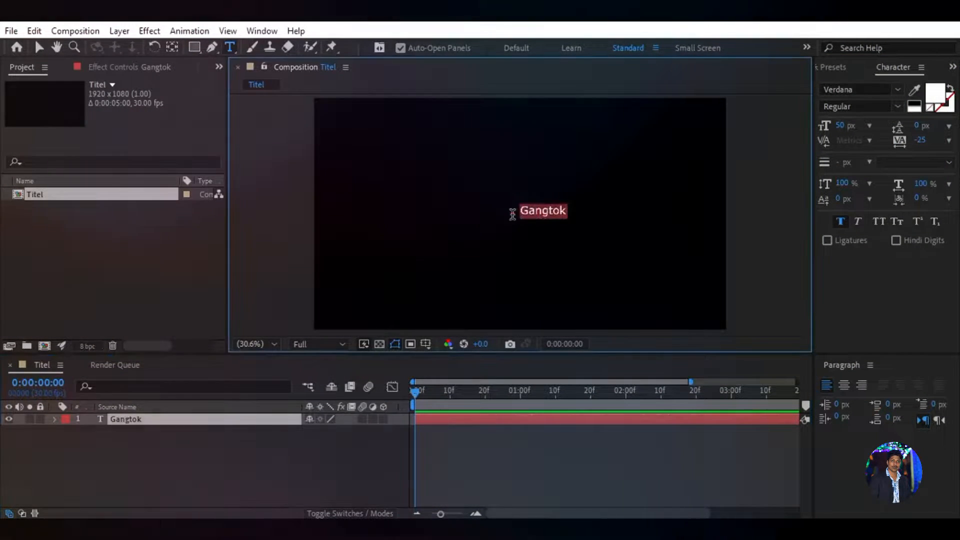
drag(840, 126, 879, 128)
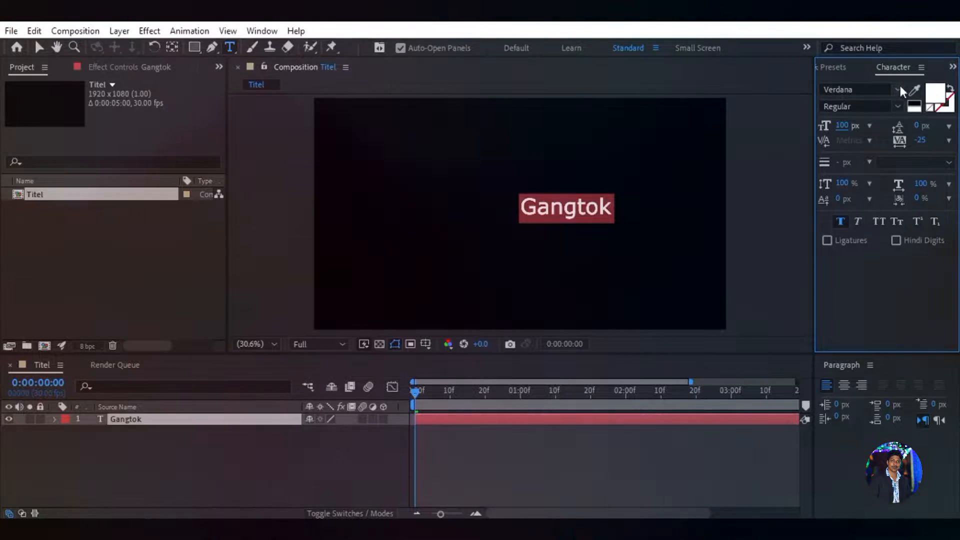
Try the C7nazara font on the title text at a size of 150 px.
click(898, 90)
scroll(884, 207, up, 20)
click(846, 224)
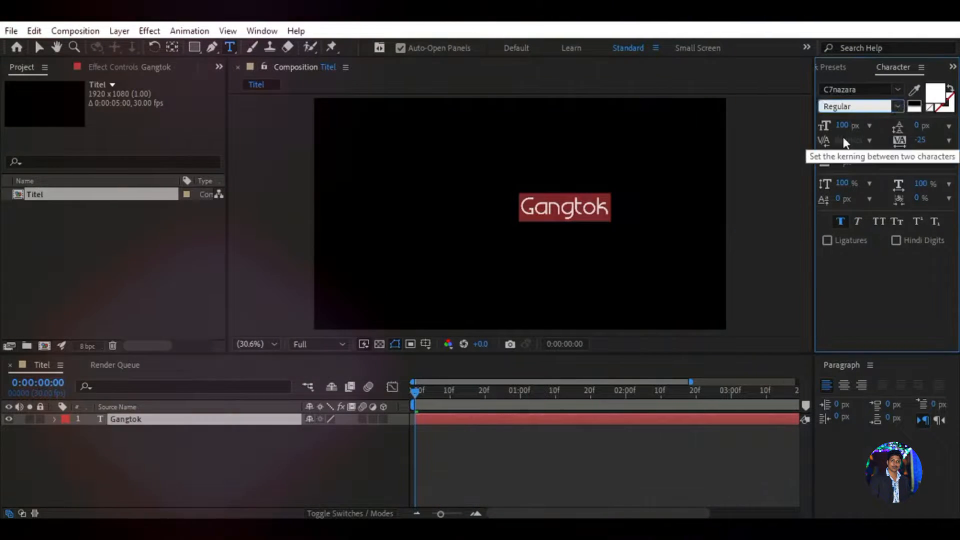
drag(842, 126, 876, 131)
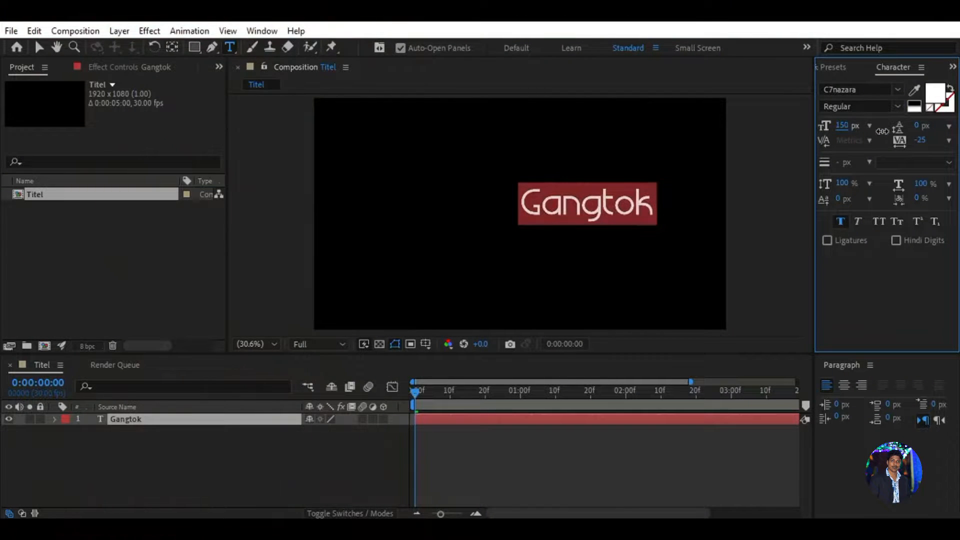
Apply All Caps to the title text and change its font to HelvLight at 130 px.
click(879, 222)
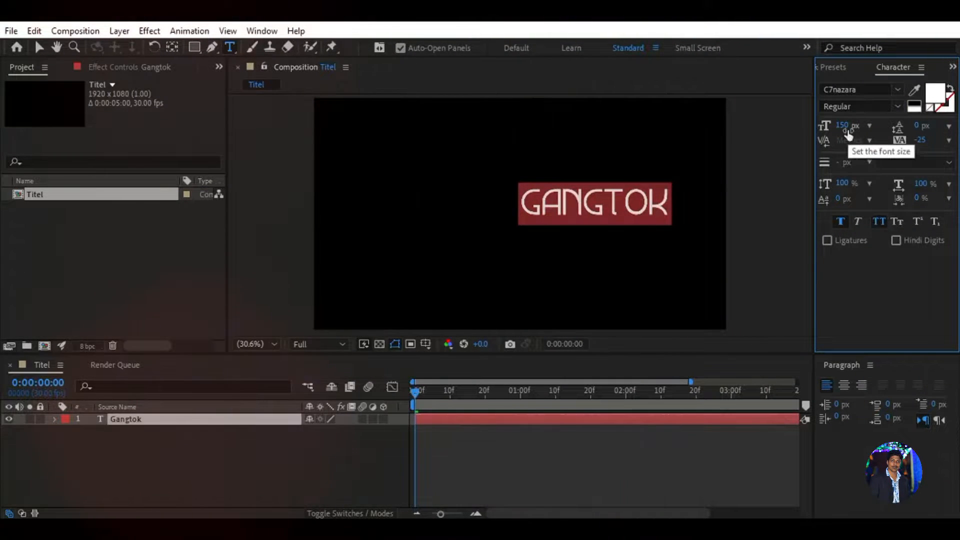
mouse_move(849, 133)
mouse_down()
mouse_move(832, 134)
mouse_move(850, 134)
mouse_up()
click(898, 90)
scroll(892, 137, down, 12)
click(850, 259)
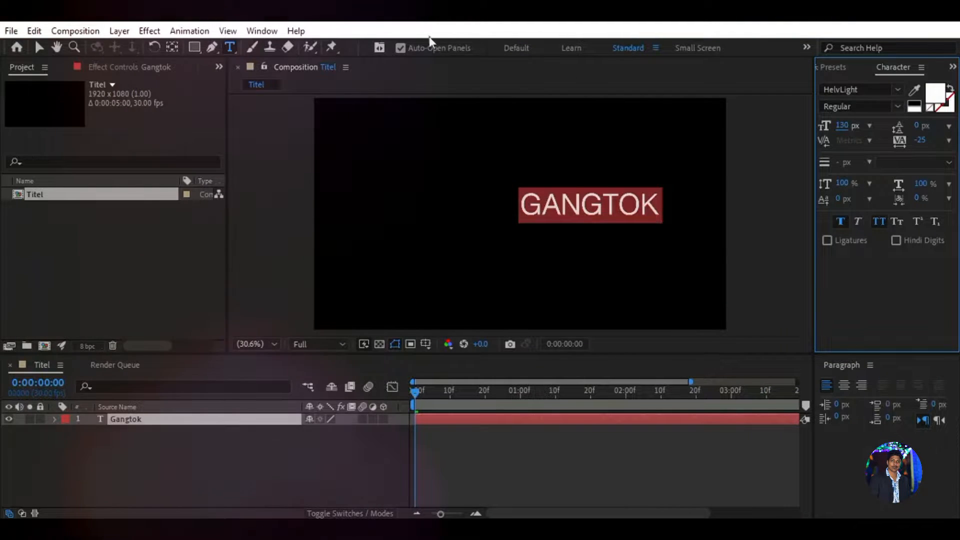
Center the title layer vertically and horizontally in the composition using the Align options, and return to the Selection tool.
click(264, 30)
click(316, 88)
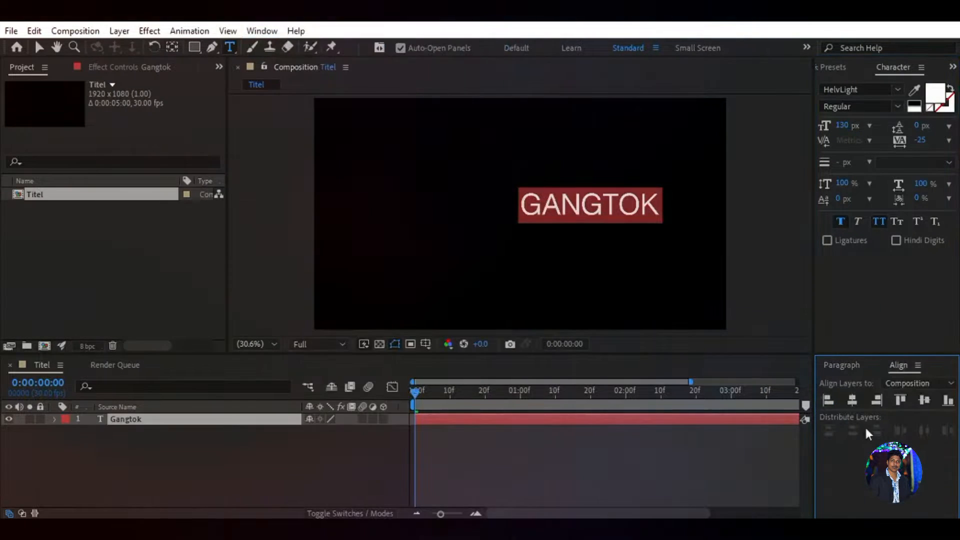
click(924, 401)
click(853, 400)
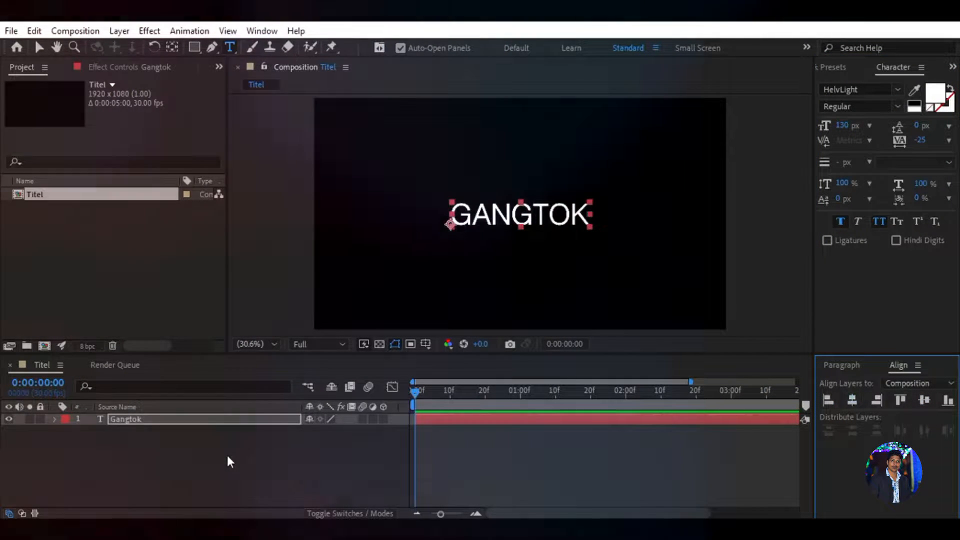
click(221, 430)
key(v)
Add a Tracking text animator to the Gangtok layer and enlarge the timeline area to show its properties.
click(54, 419)
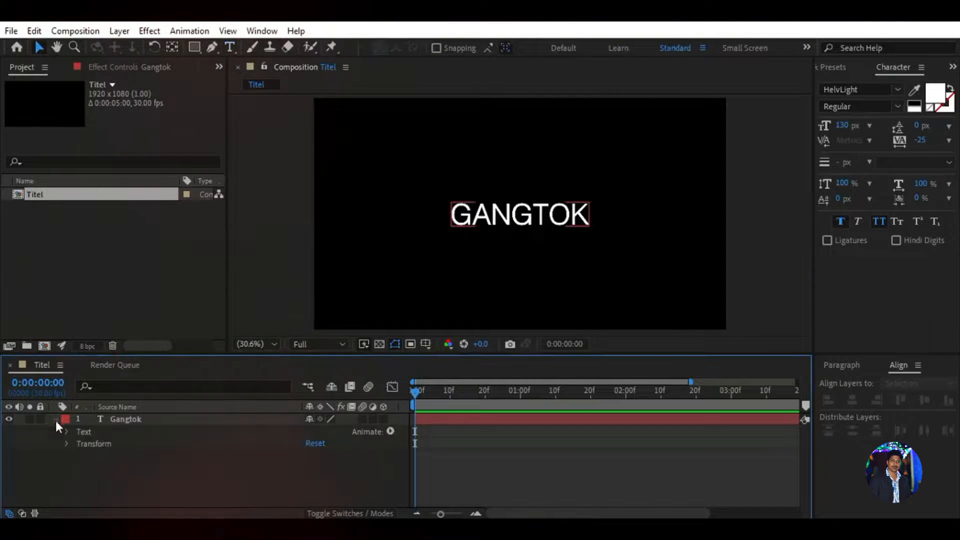
click(390, 431)
click(440, 330)
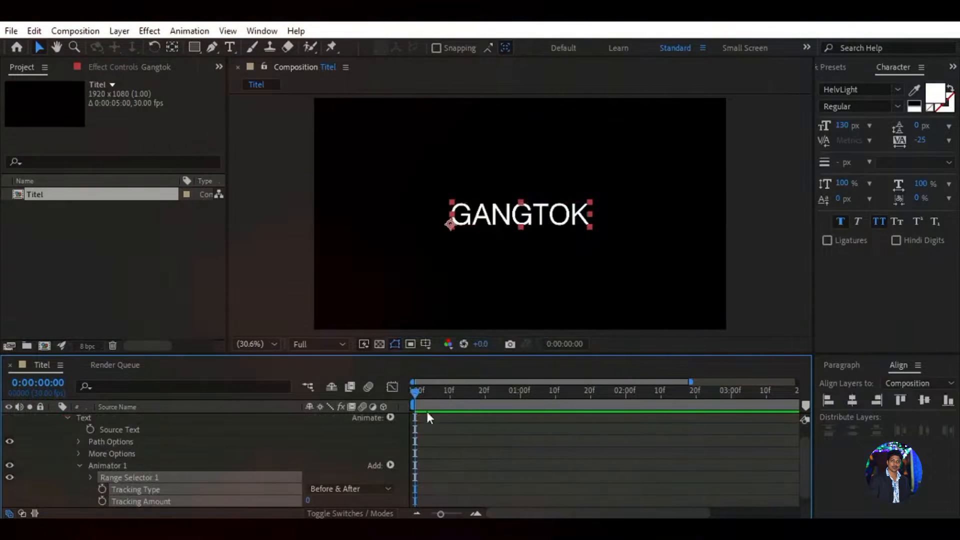
drag(427, 353, 427, 314)
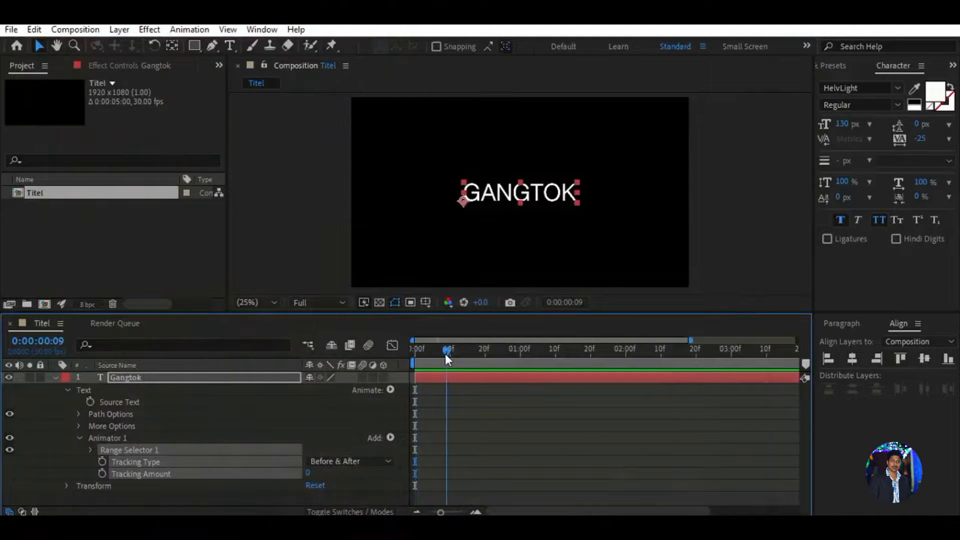
Keyframe Range Selector 1's Offset from -100% at 0:00:00:00 to 100% at 0:00:04:29.
click(91, 450)
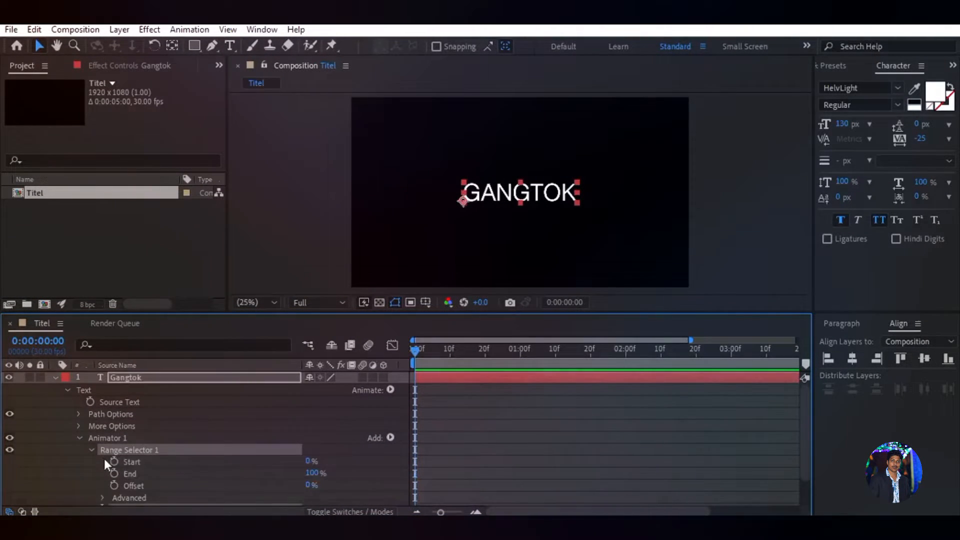
click(114, 486)
drag(279, 488, 218, 489)
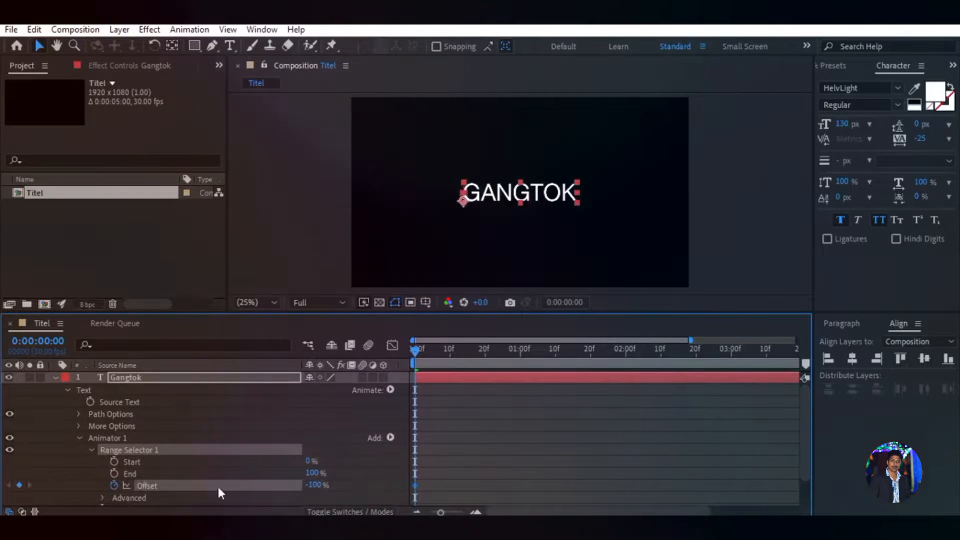
drag(415, 351, 815, 370)
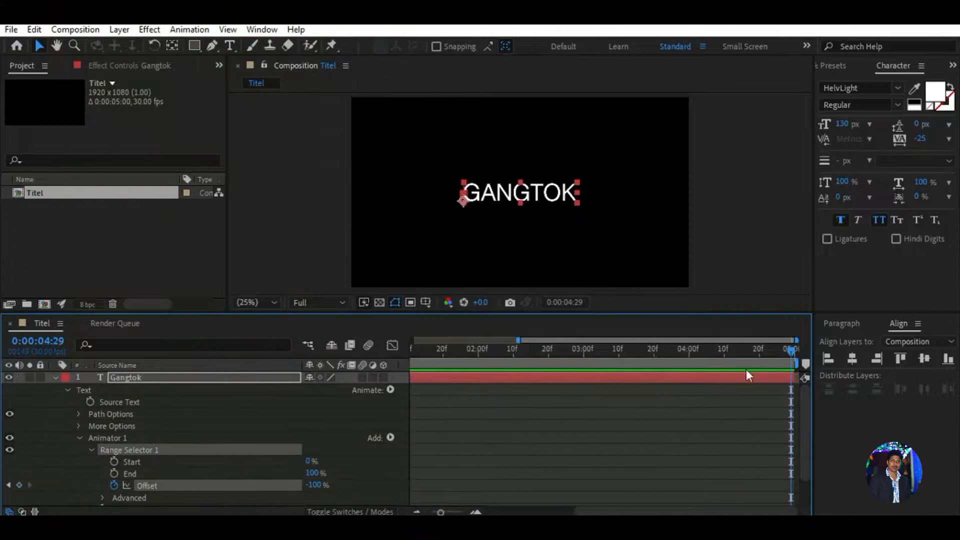
drag(518, 340, 392, 345)
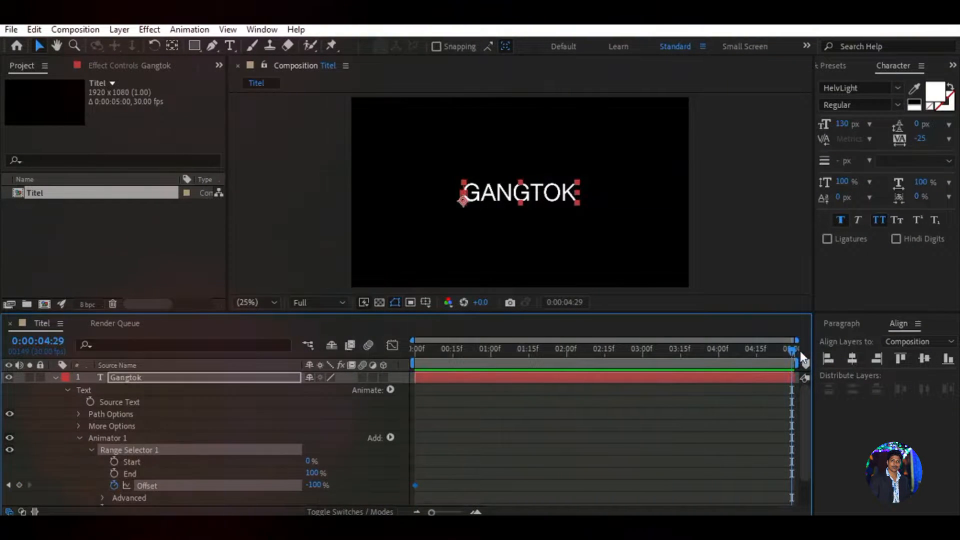
drag(312, 488, 514, 497)
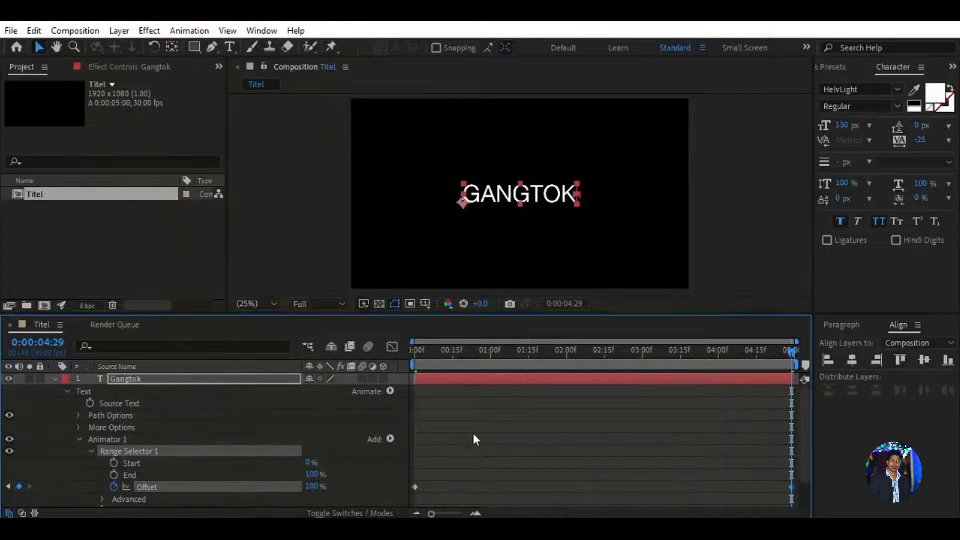
Set the Shape in Range Selector 1's Advanced settings to Ramp Up.
click(103, 499)
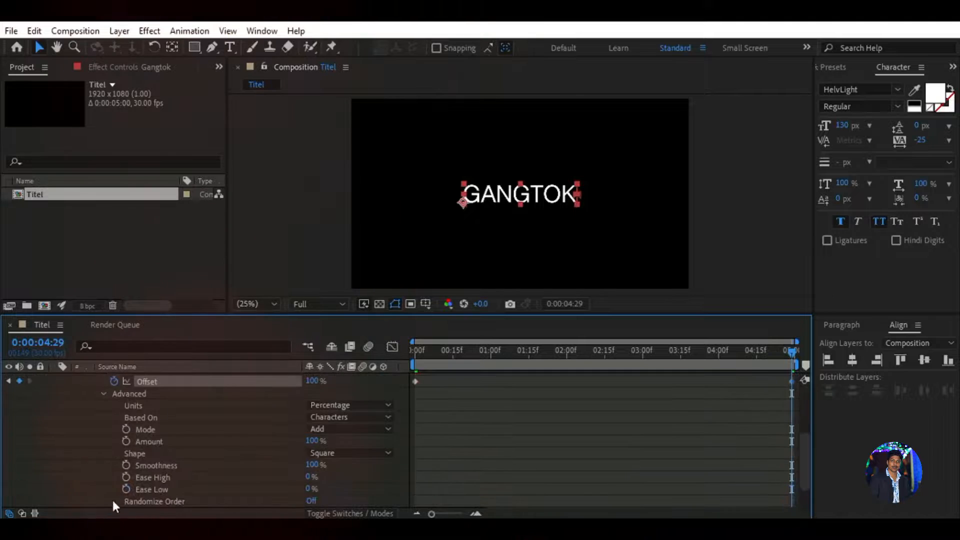
click(332, 452)
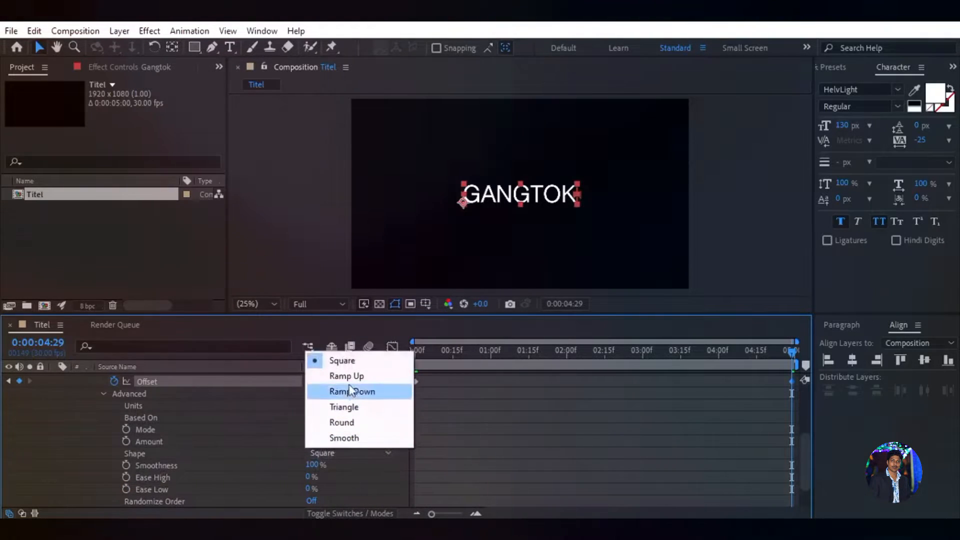
click(341, 376)
Add an Opacity property to Animator 1 and set it to 0%.
scroll(223, 442, up, 3)
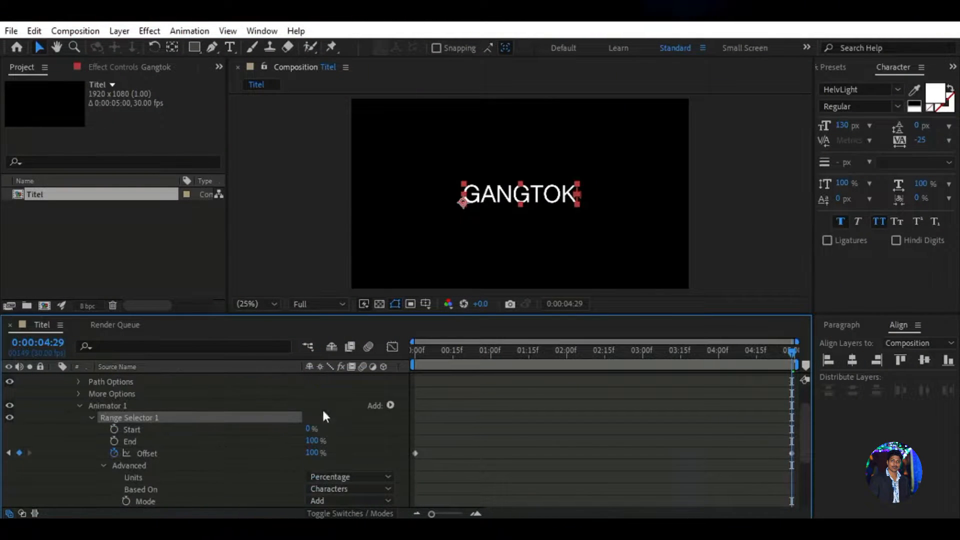
click(389, 405)
mouse_move(443, 413)
click(531, 237)
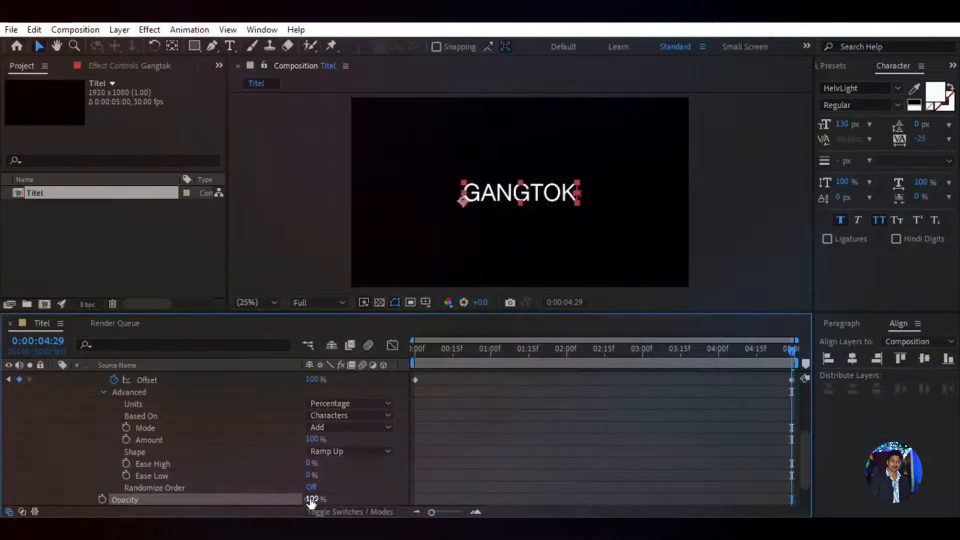
click(313, 500)
text(0)
key(Return)
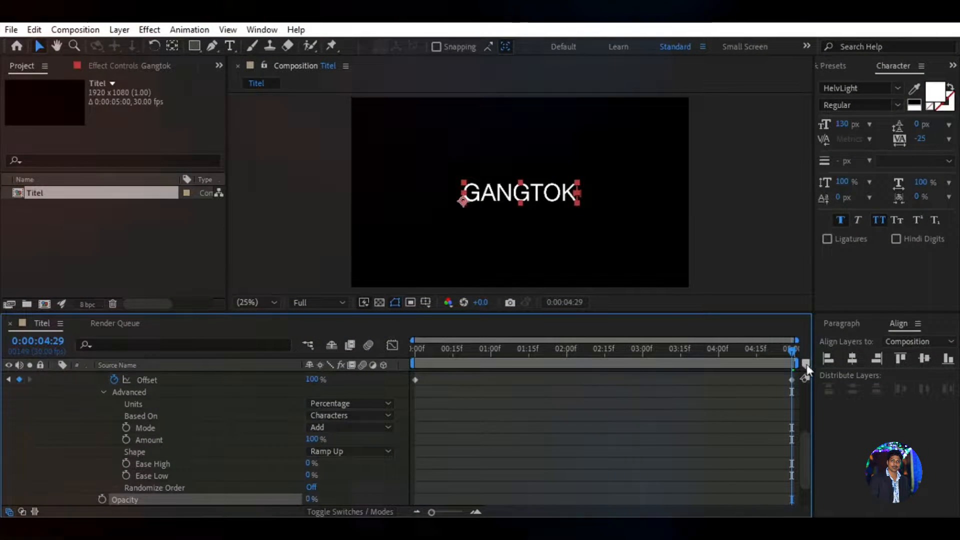
Turn on Randomize Order for the range selector, scrub through the reveal, and set Random Seed to 20.
drag(806, 364, 581, 373)
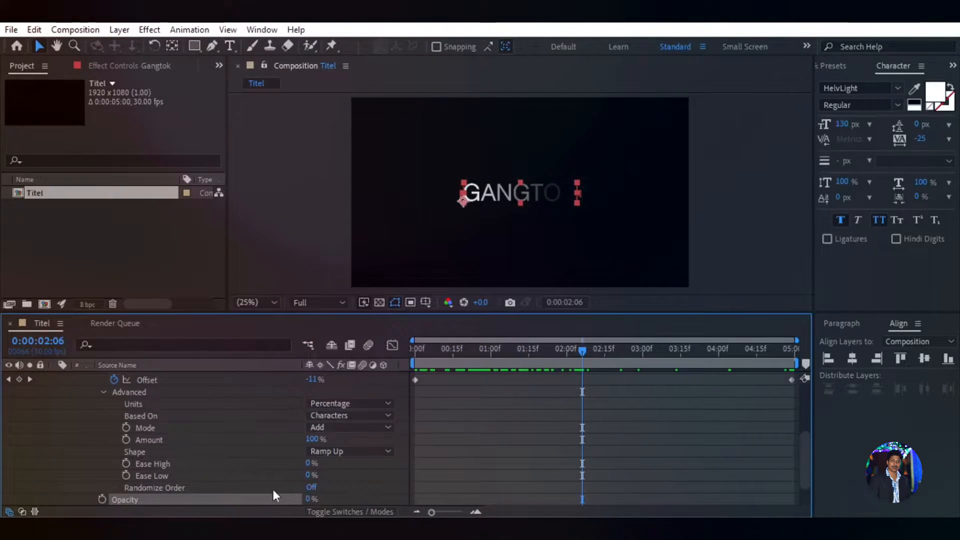
click(311, 487)
drag(542, 368, 583, 400)
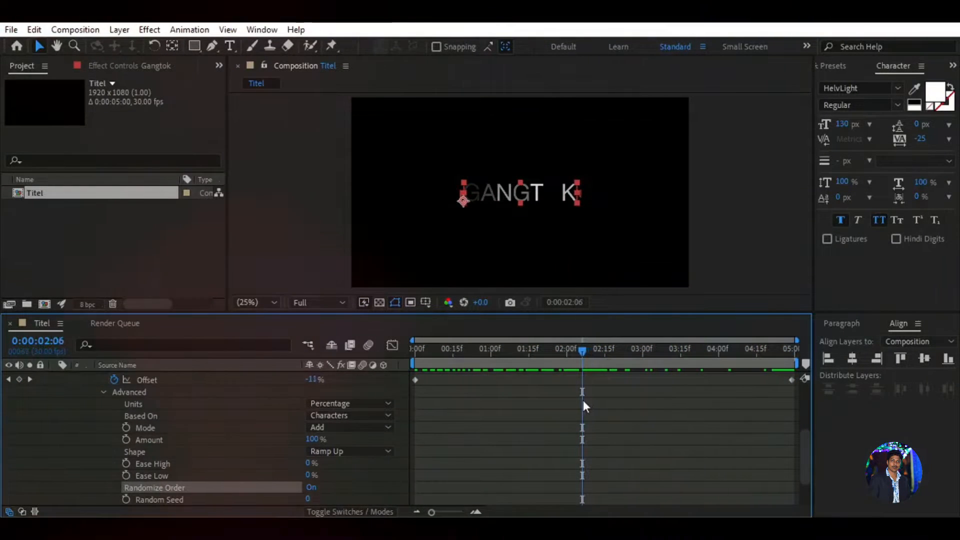
drag(593, 352, 623, 353)
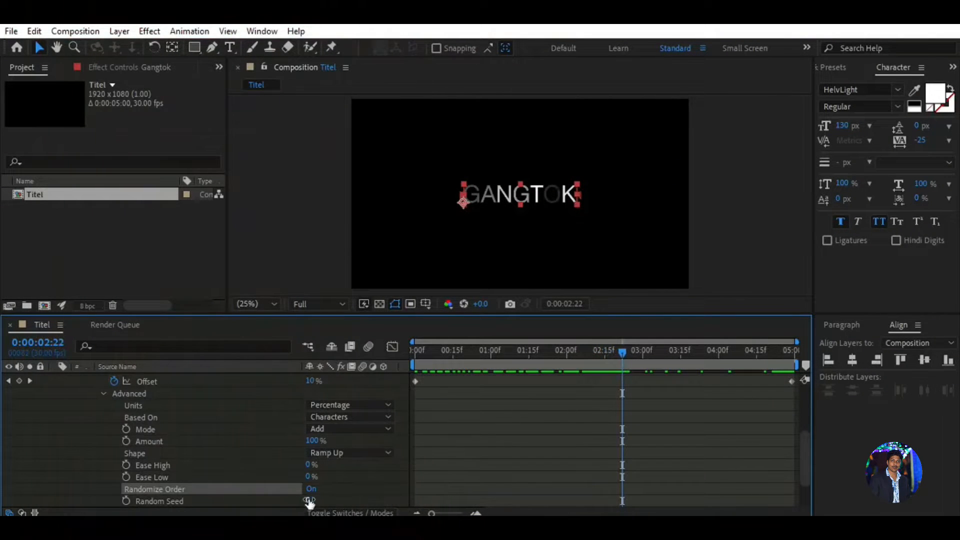
drag(307, 501, 325, 501)
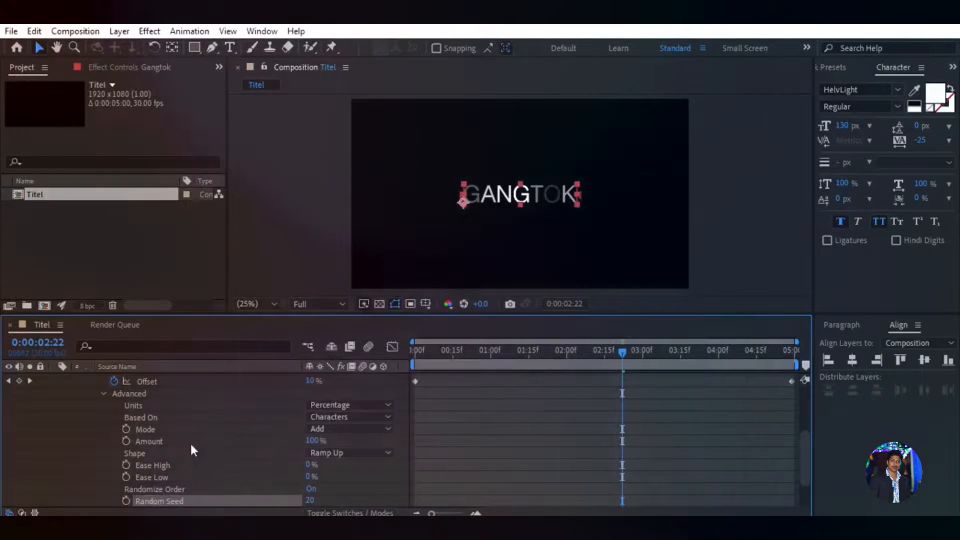
Add a Scale property to Animator 1 and set it to 50%.
scroll(195, 440, up, 5)
click(392, 439)
mouse_move(430, 444)
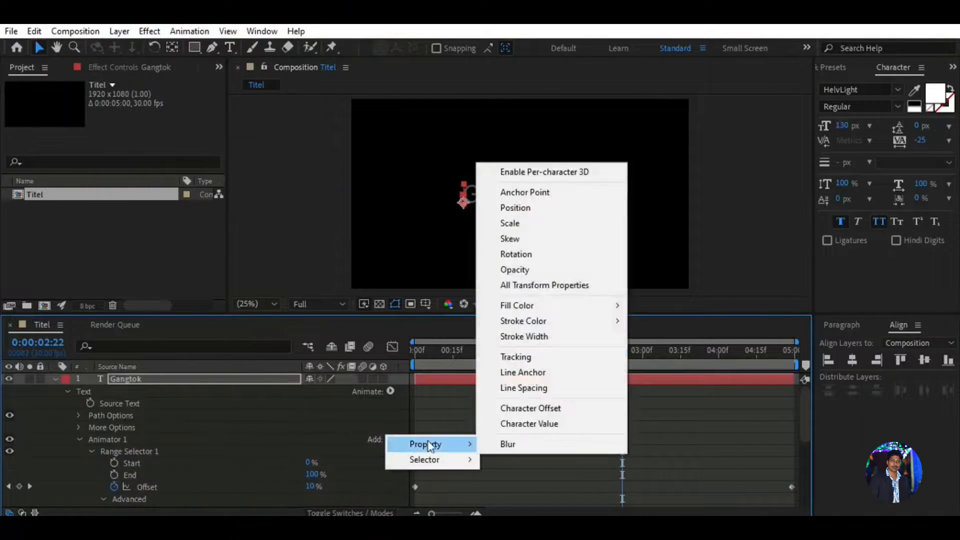
click(500, 223)
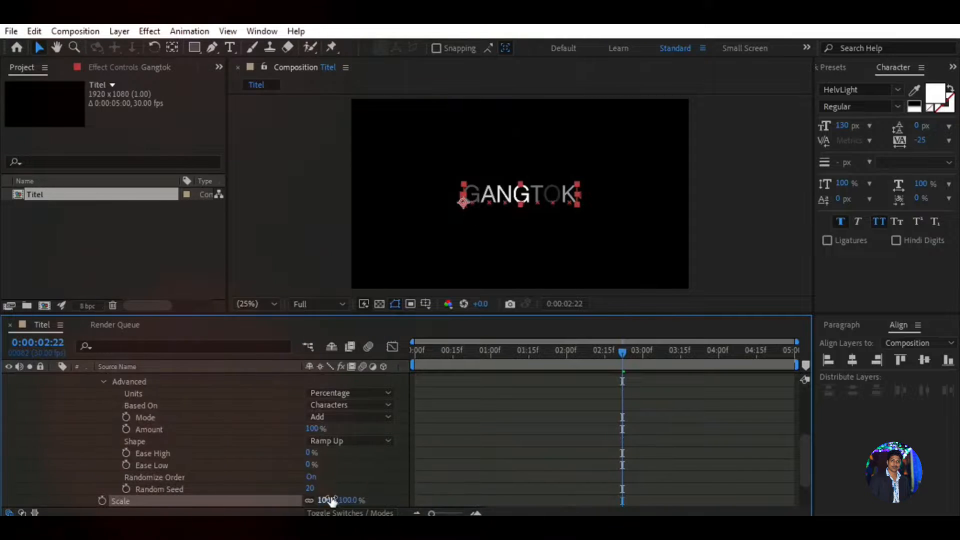
drag(331, 500, 292, 500)
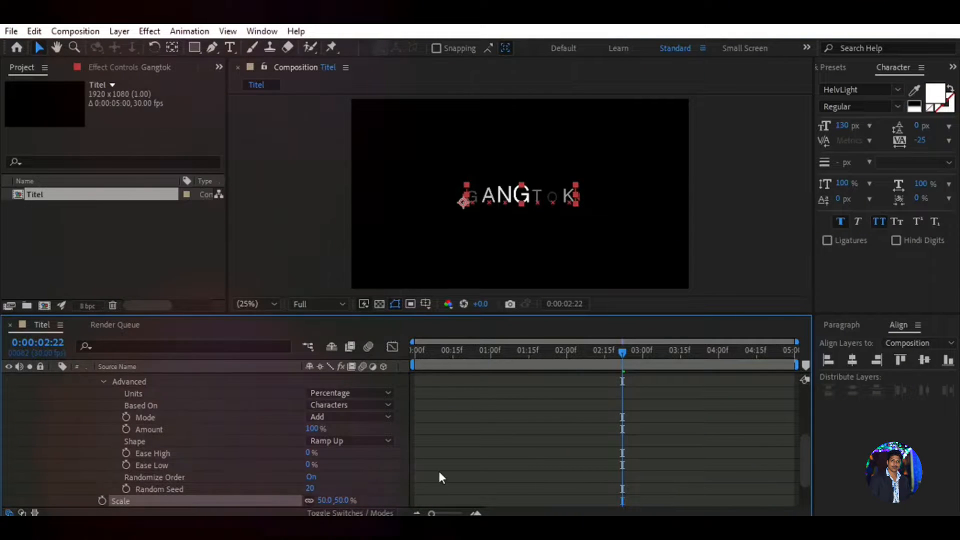
Set the composition preview's magnification to 50%.
click(324, 305)
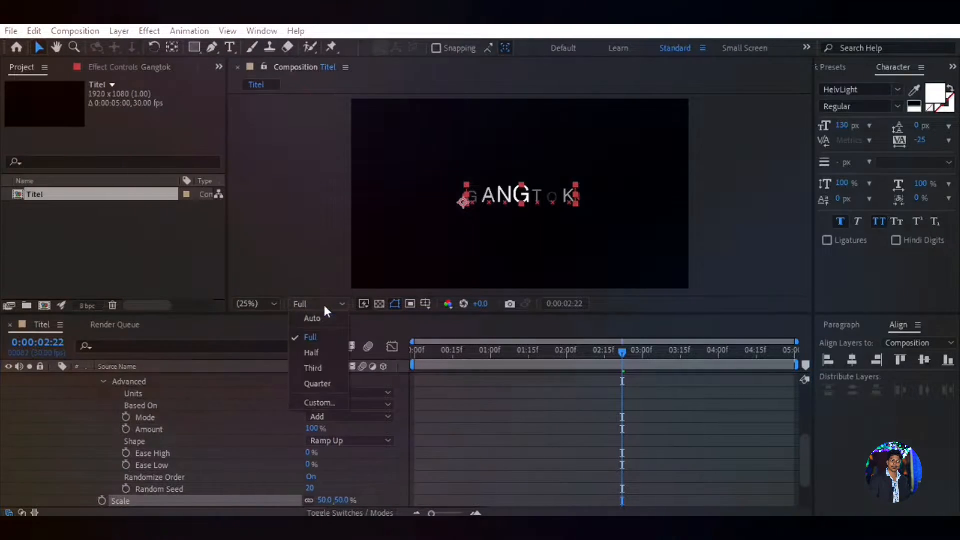
click(267, 304)
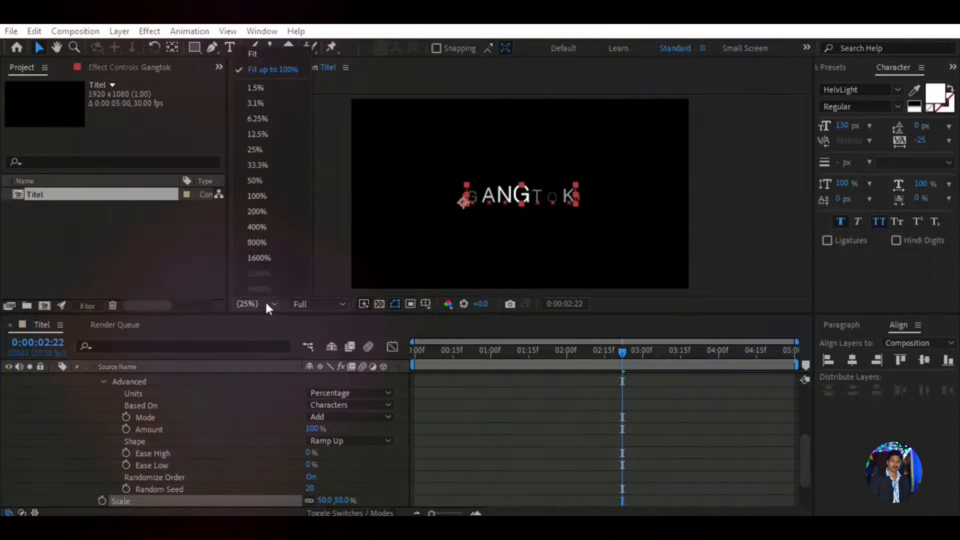
click(256, 183)
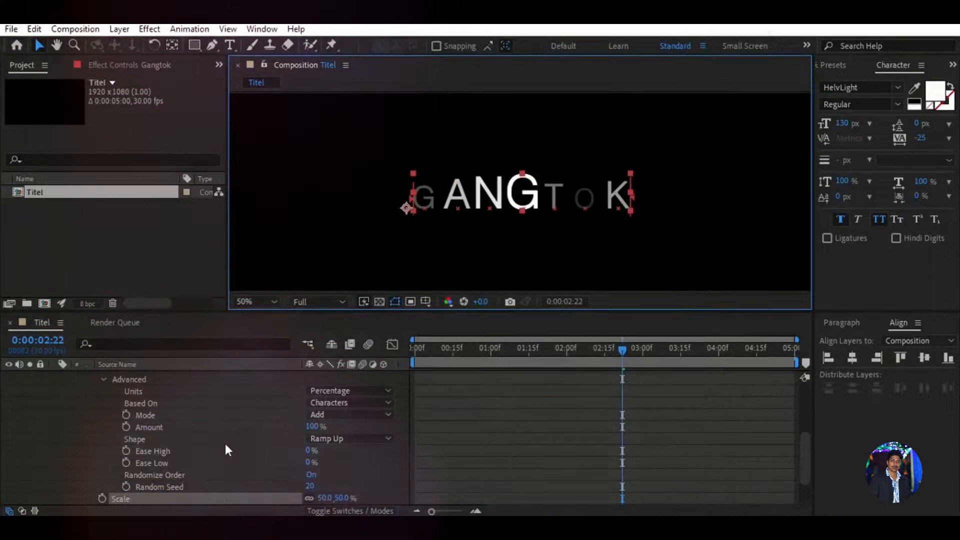
Add a Blur property to Animator 1 and set it to 70.
scroll(225, 443, up, 5)
click(390, 437)
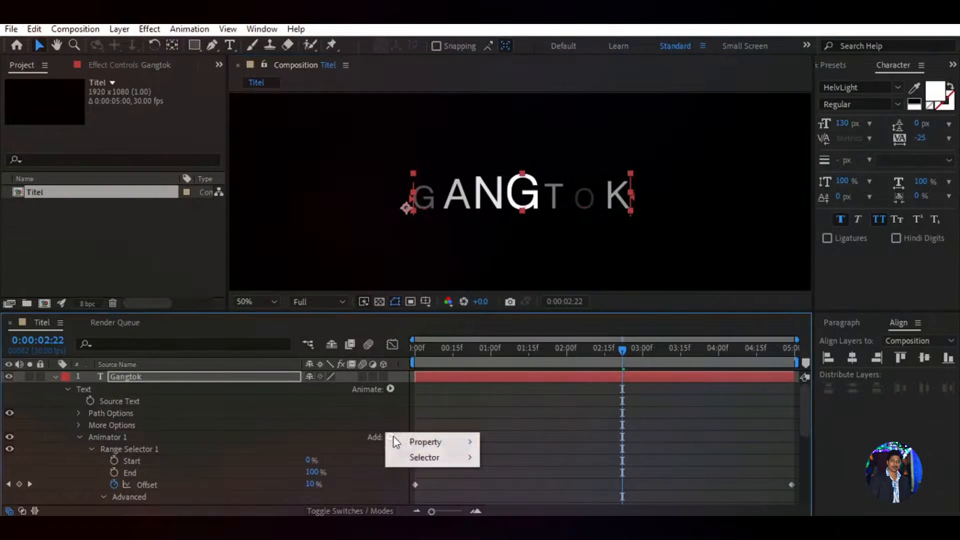
click(495, 440)
drag(331, 499, 375, 499)
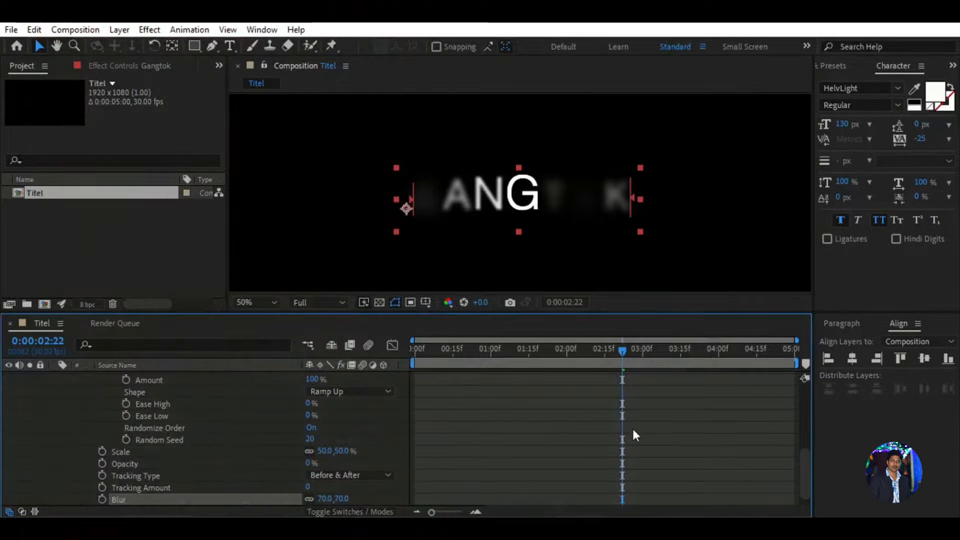
Close the Paragraph and Align panels to widen the timeline.
click(850, 323)
click(871, 324)
click(794, 327)
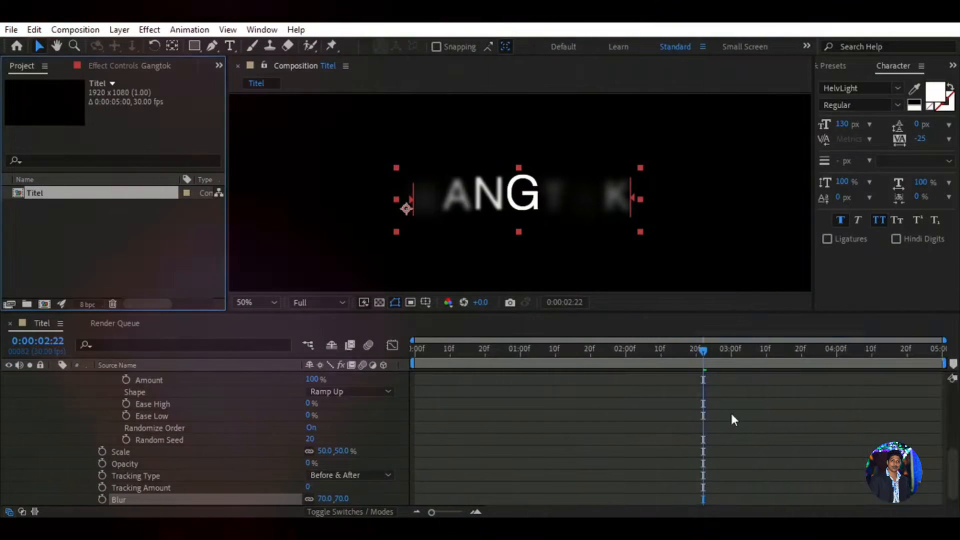
Scrub through the blurred reveal, Easy Ease the final Offset keyframe, and stretch its incoming speed handle to about half the curve.
scroll(260, 445, up, 5)
scroll(336, 444, down, 1)
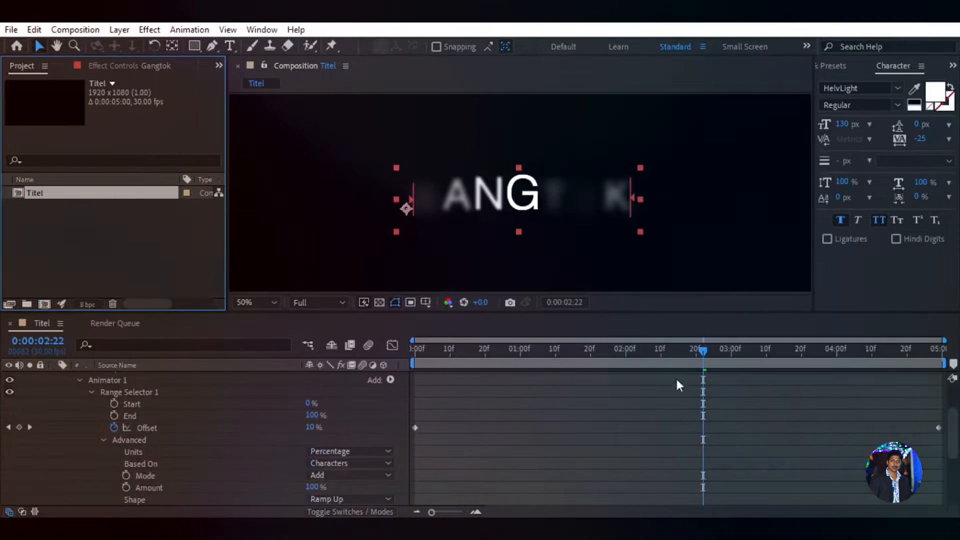
drag(731, 353, 491, 372)
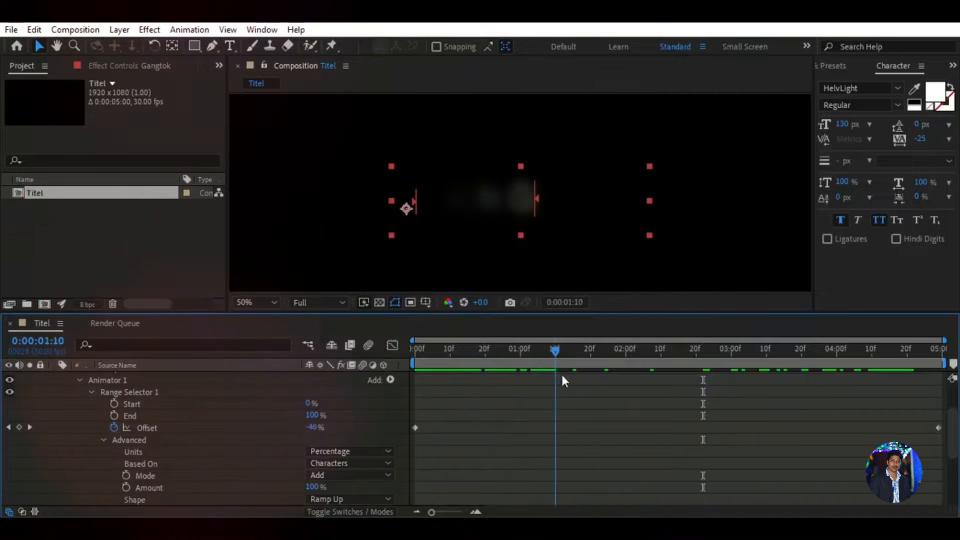
drag(562, 378, 925, 377)
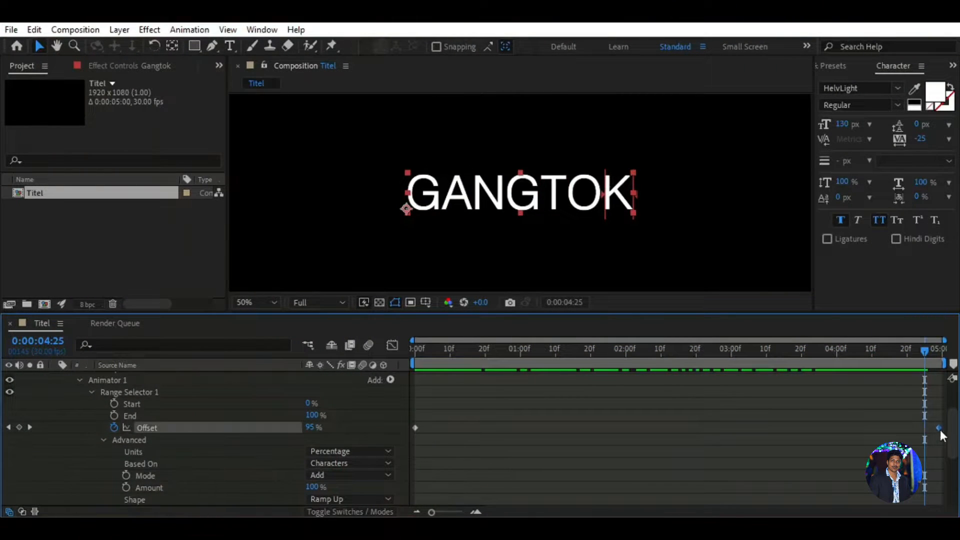
key(F9)
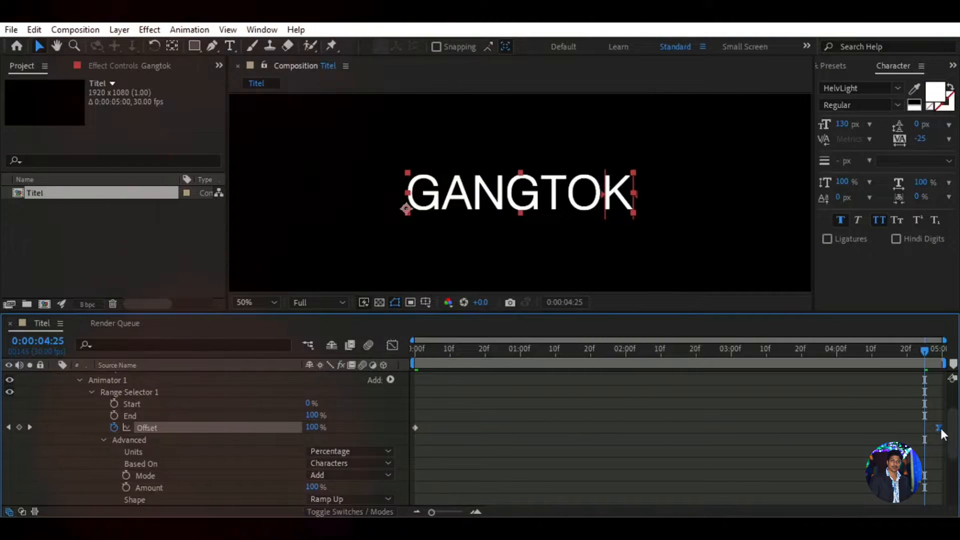
click(392, 346)
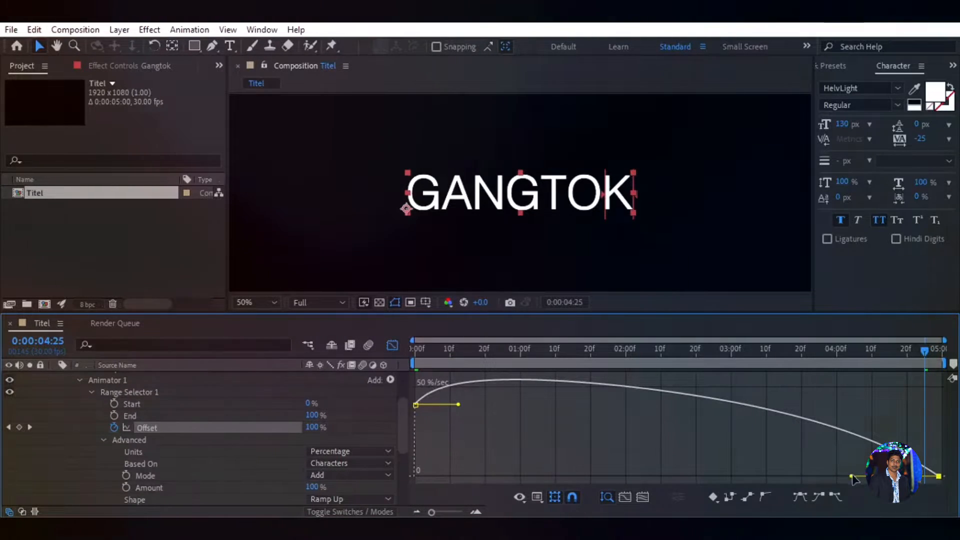
drag(831, 477, 676, 478)
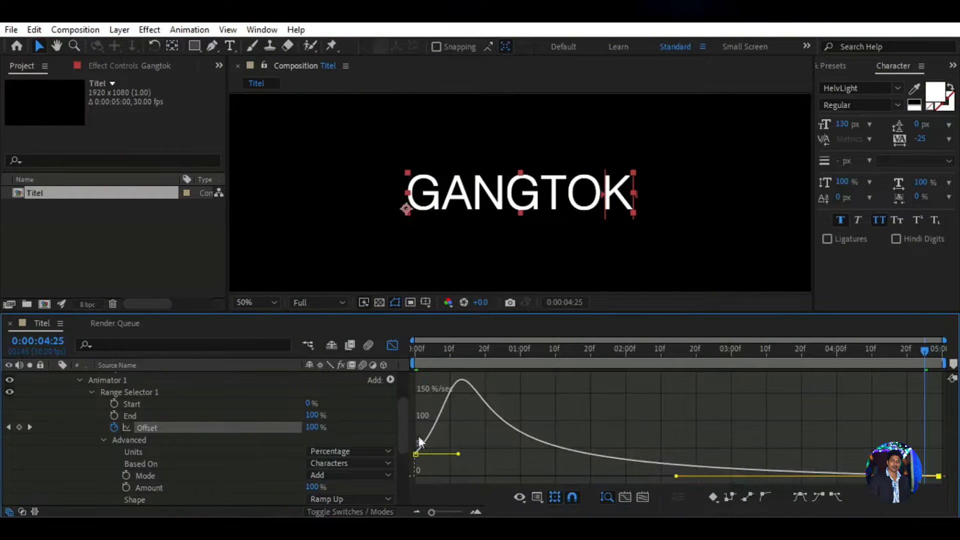
click(393, 346)
Collapse the Gangtok layer's existing text properties and add a second text animator for Tracking.
scroll(58, 425, up, 3)
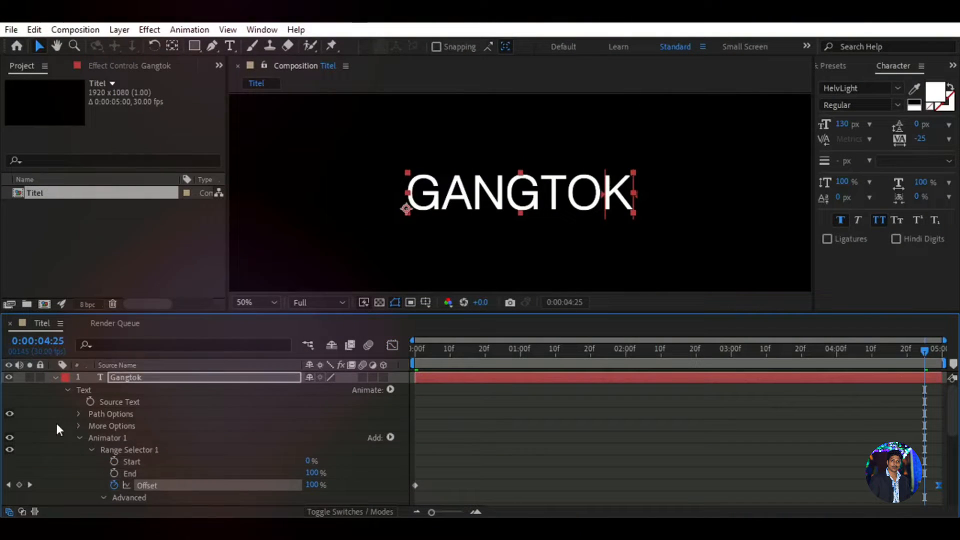
click(56, 377)
click(57, 379)
click(67, 390)
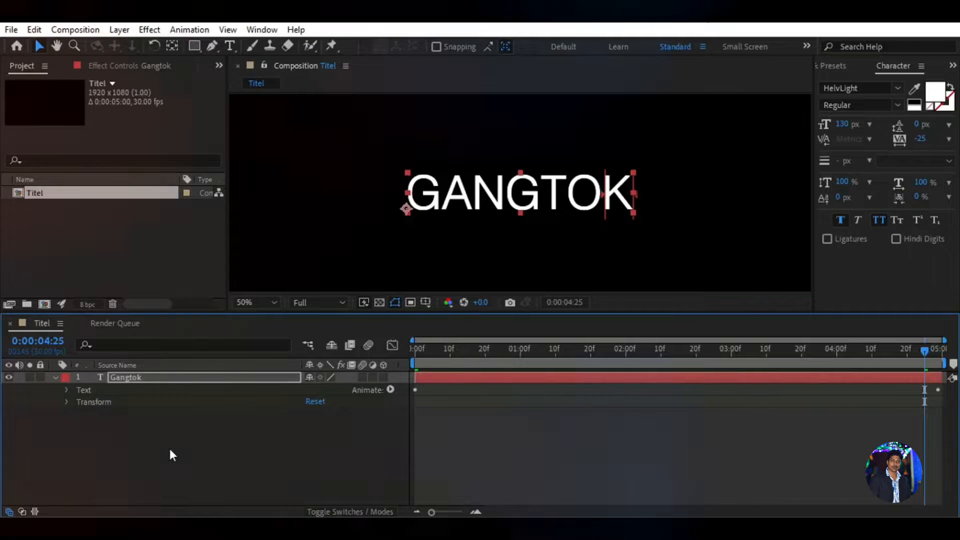
click(391, 390)
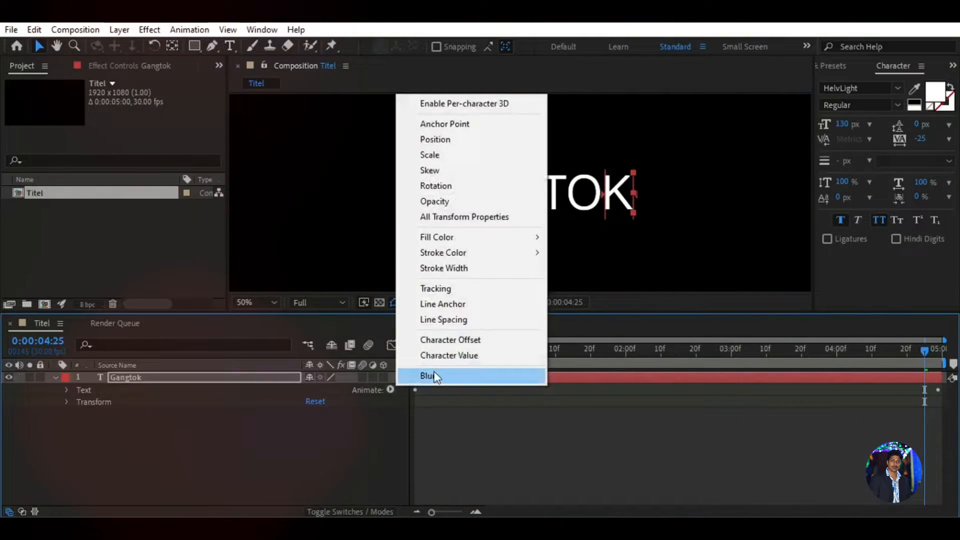
click(451, 290)
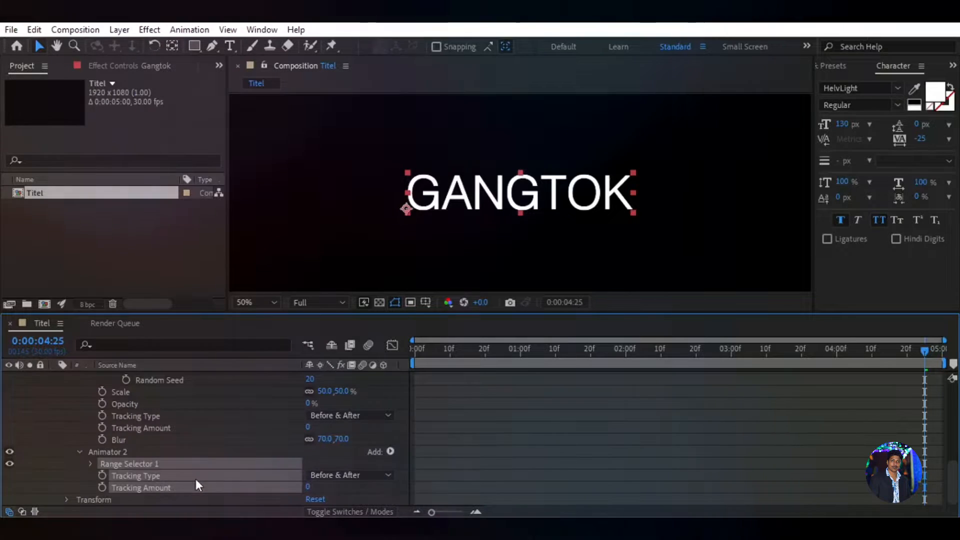
Keyframe Animator 2's Tracking Amount from -5 at the first frame to 5 at 0:00:04:29.
drag(906, 358, 378, 375)
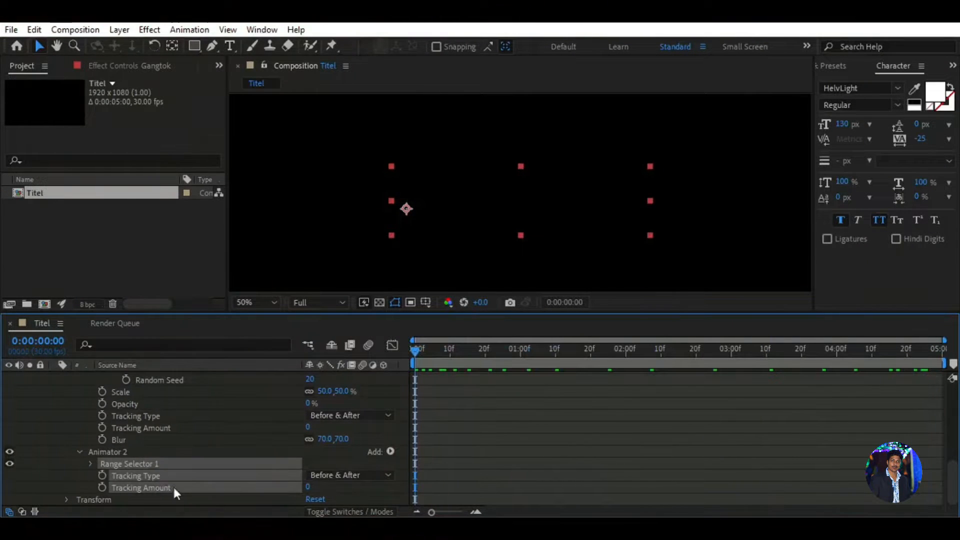
key(F2)
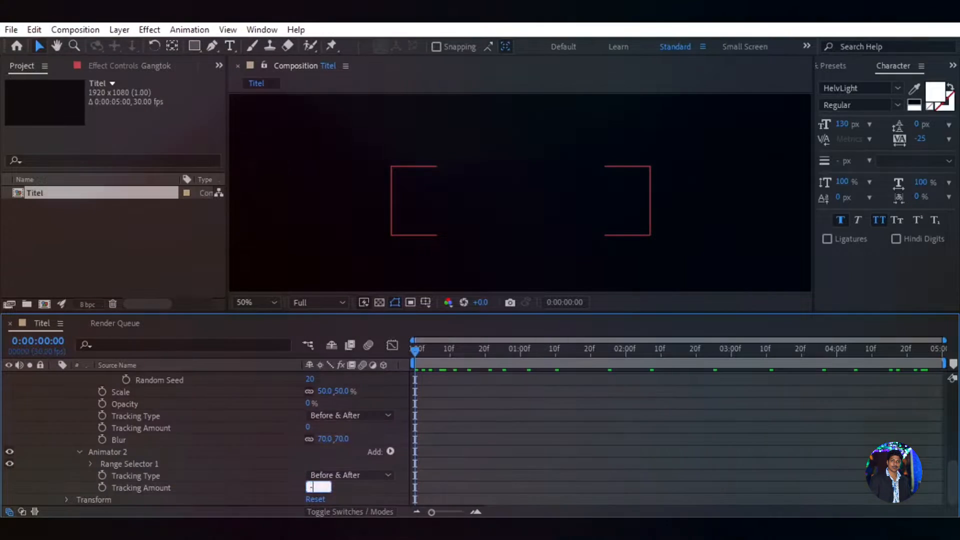
text(-5)
key(Return)
drag(416, 352, 941, 363)
click(102, 488)
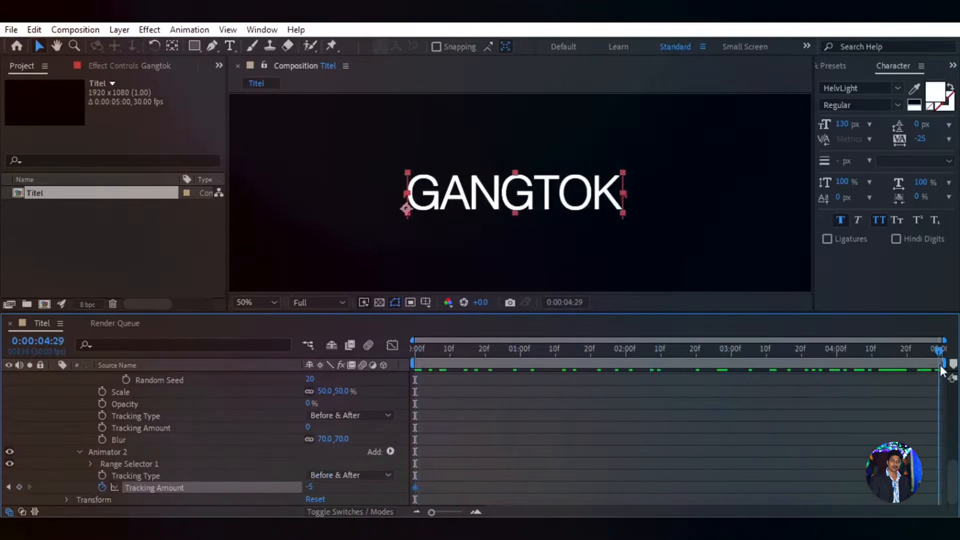
click(309, 487)
text(5)
key(Return)
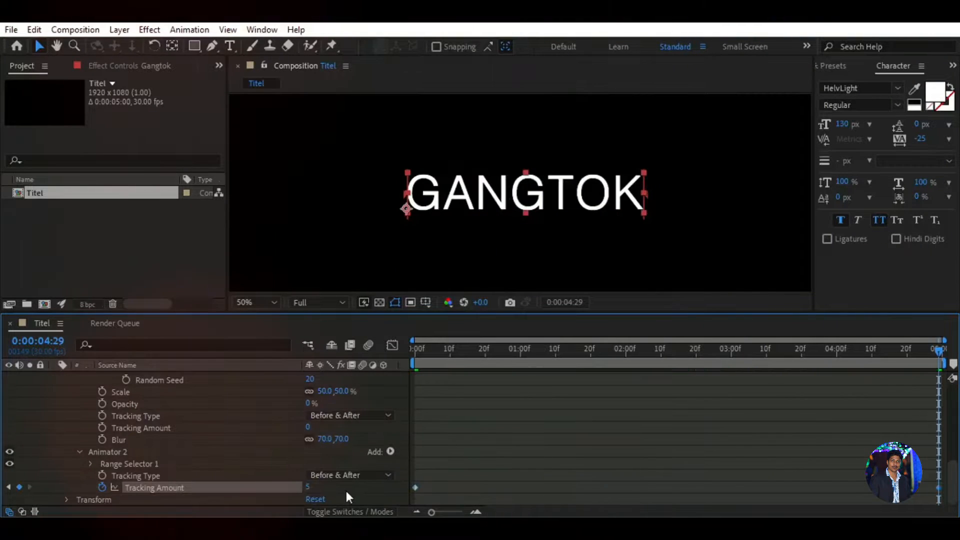
Collapse the Gangtok layer, enlarge the composition preview with Fit magnification, and play the title animation from the start.
scroll(190, 440, up, 8)
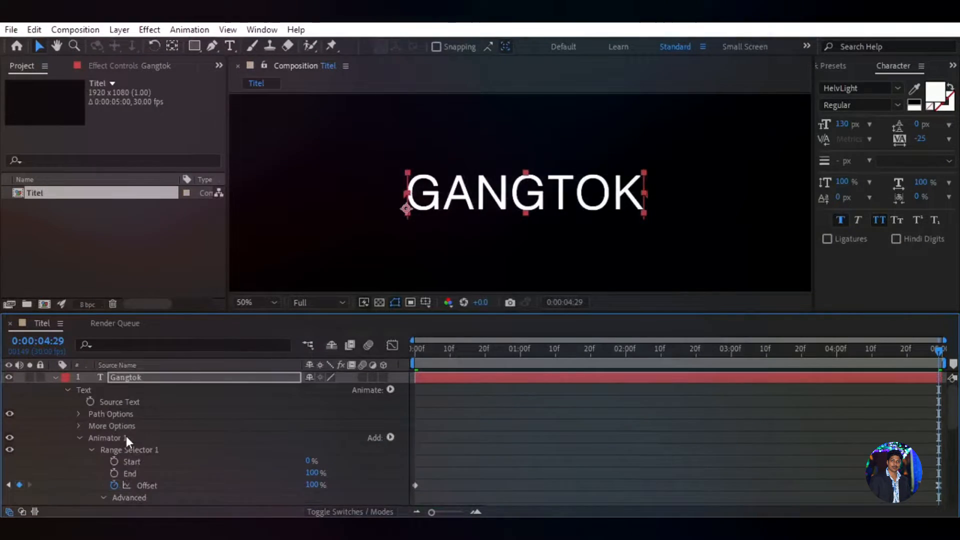
click(56, 379)
click(434, 459)
drag(939, 354, 323, 363)
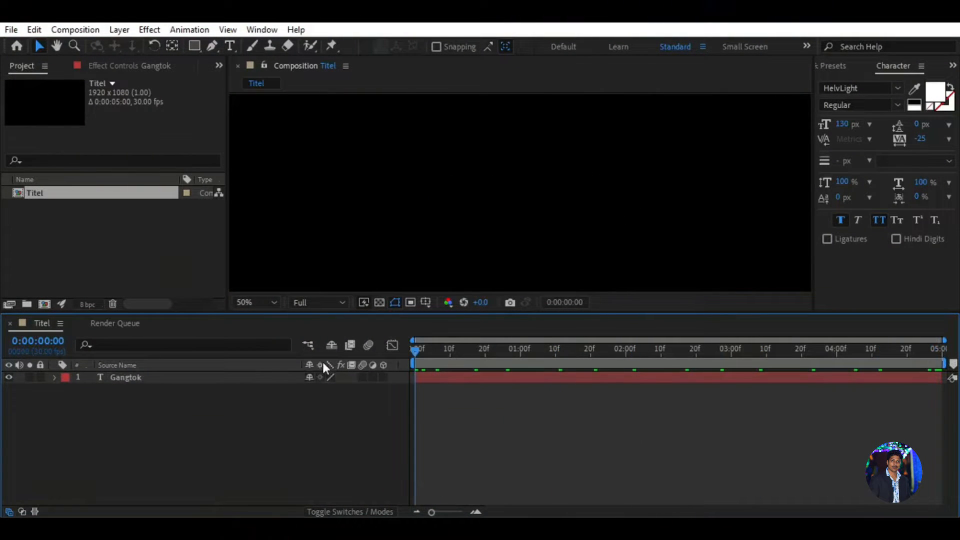
drag(308, 313, 306, 335)
click(267, 325)
click(269, 91)
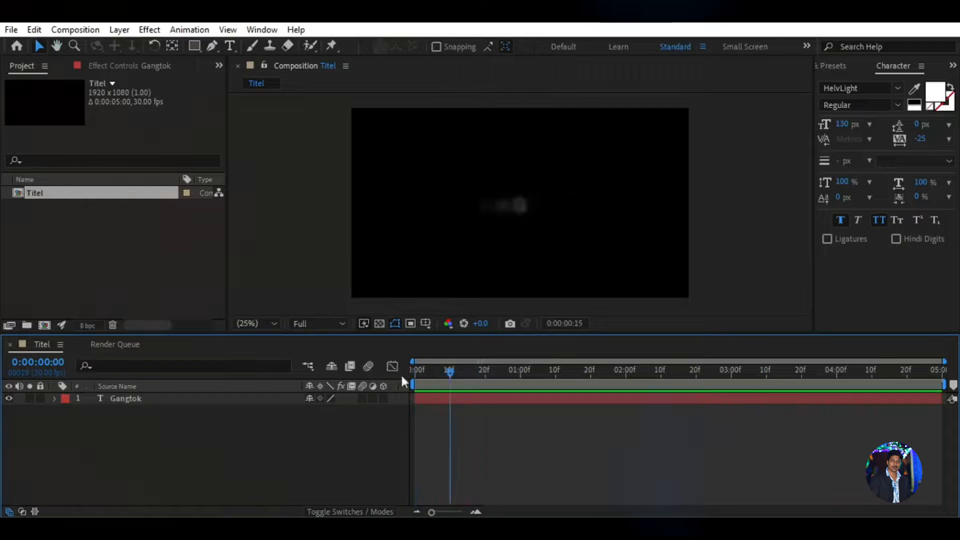
key(space)
Pre-compose the Gangtok layer into a new composition named Text, moving all attributes.
click(156, 400)
right_click(156, 400)
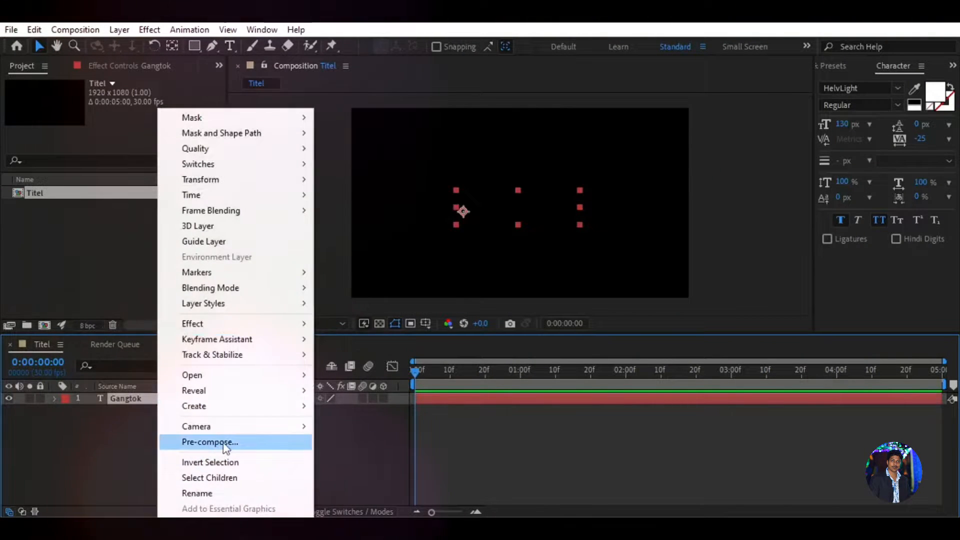
click(217, 442)
text(Text)
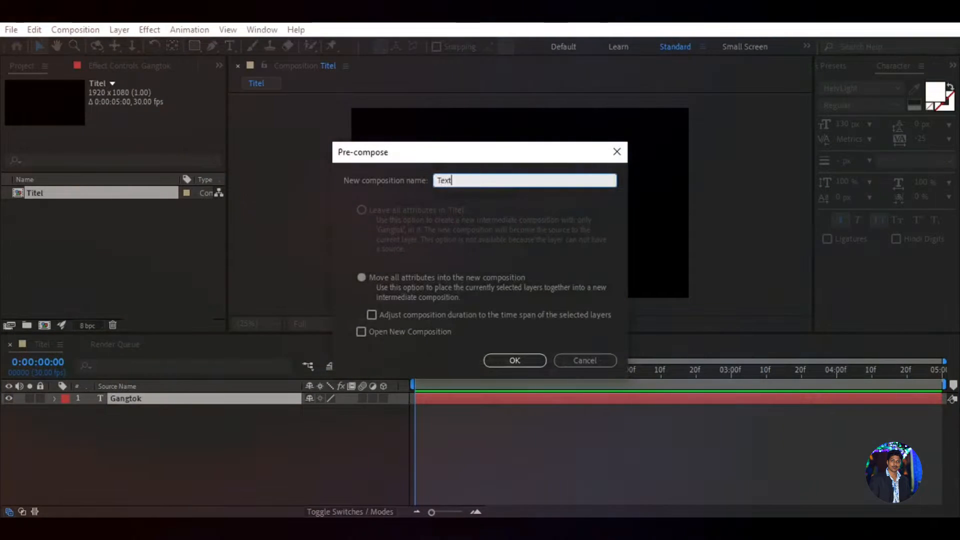
click(516, 361)
click(170, 447)
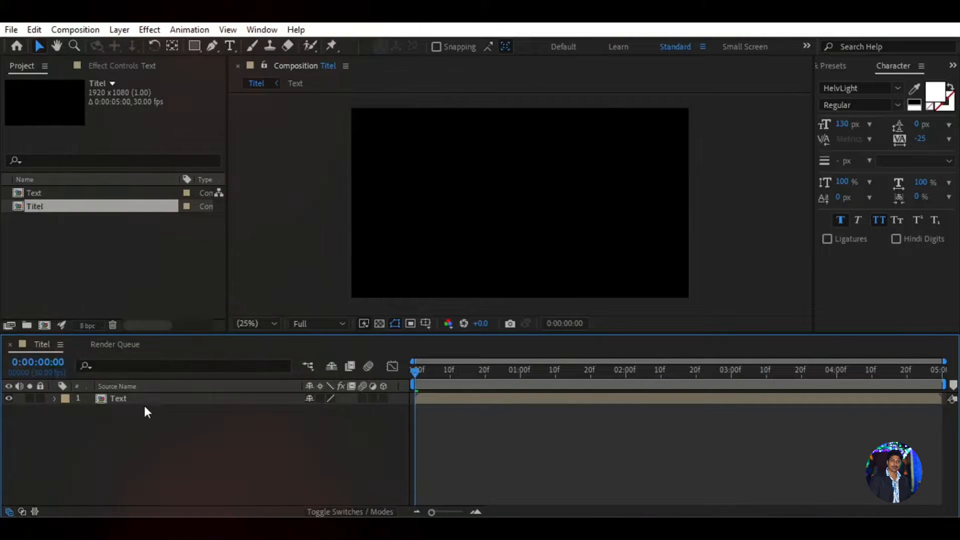
Create a black 2680 x 1508 px solid named BG and place it below the Text layer.
right_click(148, 425)
mouse_move(287, 258)
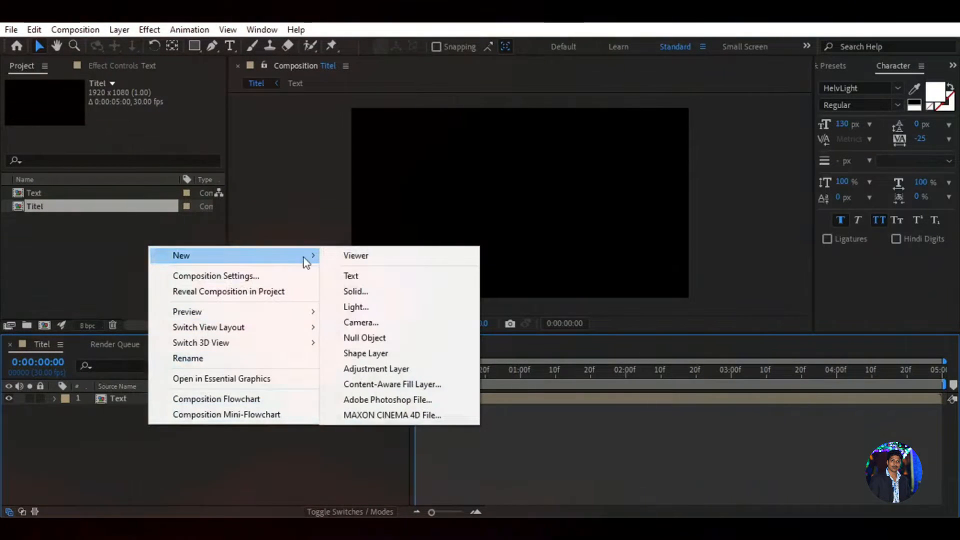
click(379, 296)
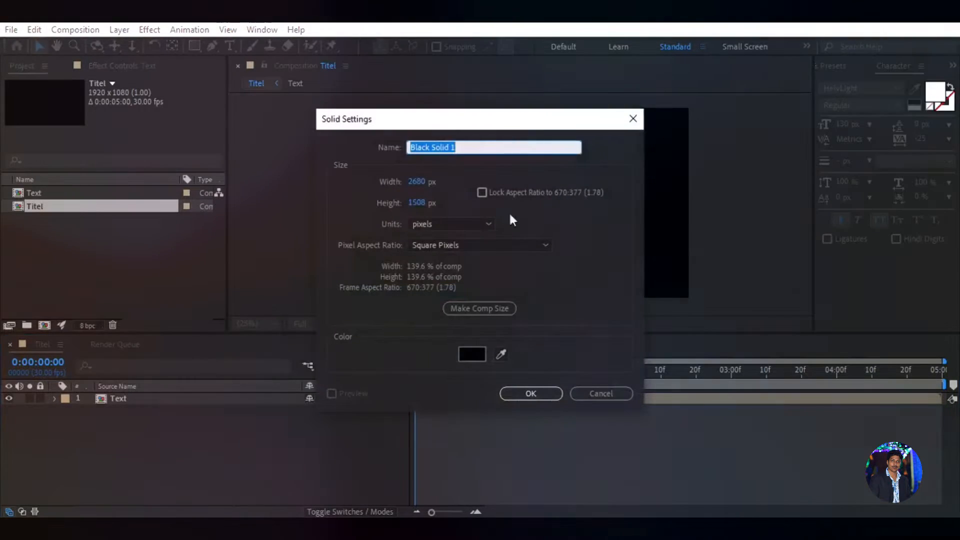
text(BG)
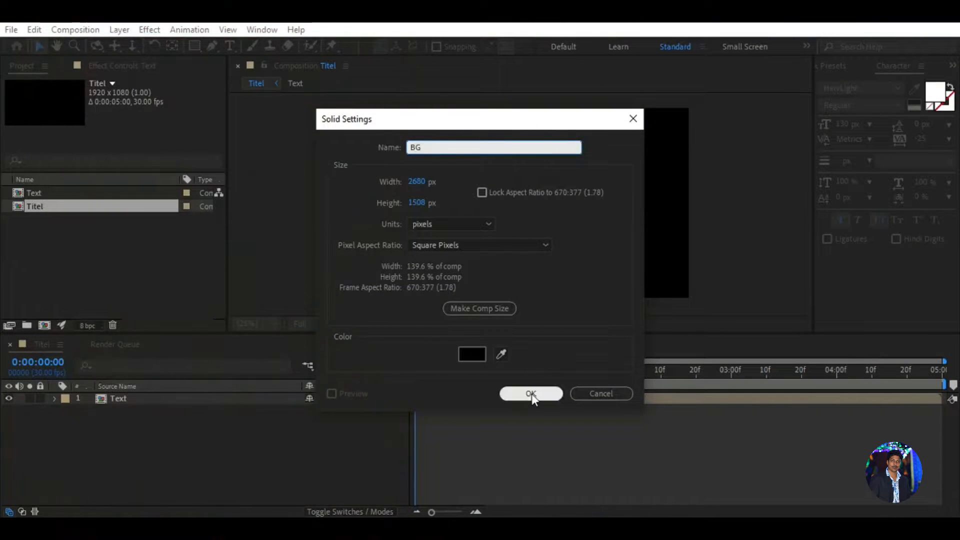
click(531, 393)
drag(191, 401, 186, 424)
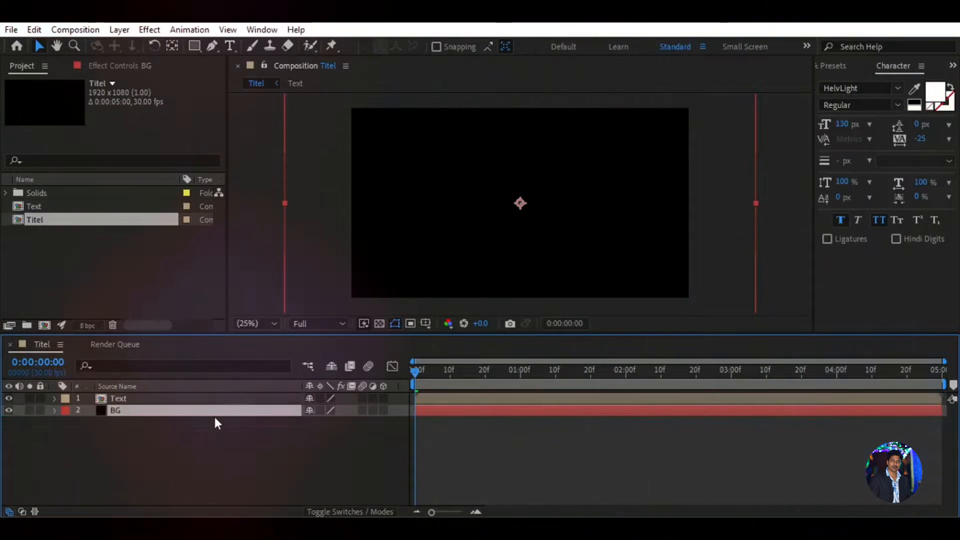
Find the Gradient Ramp effect by searching for "ramp" and apply it to the BG layer.
click(845, 67)
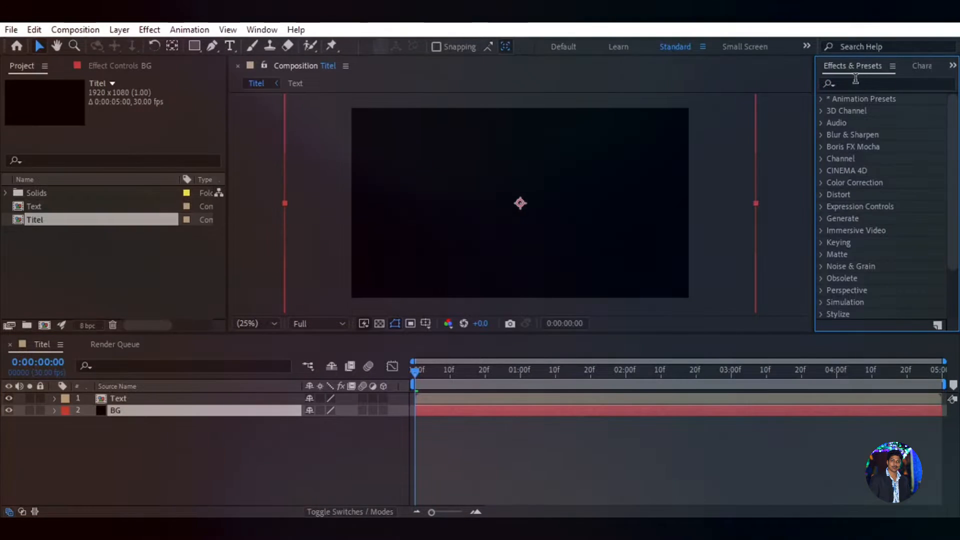
click(848, 85)
text(ramp)
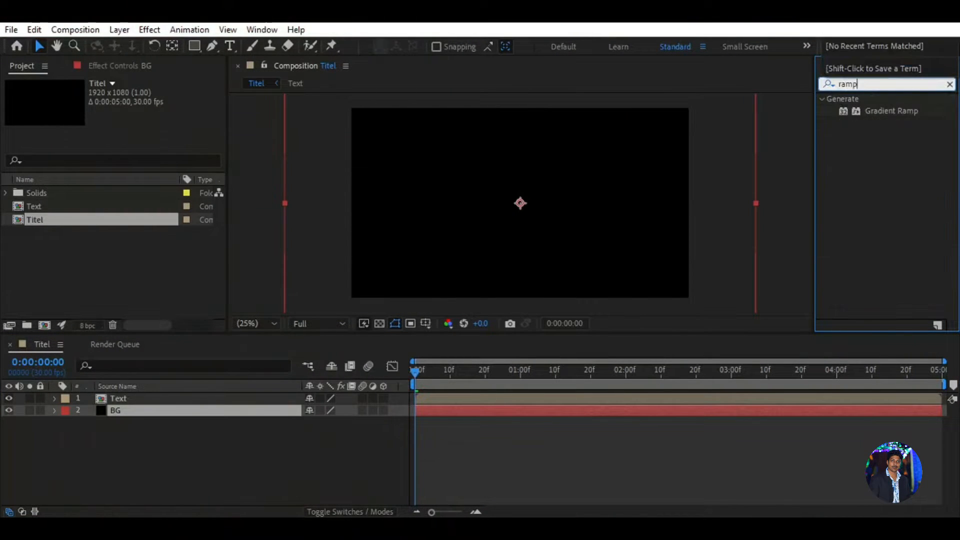
double_click(898, 111)
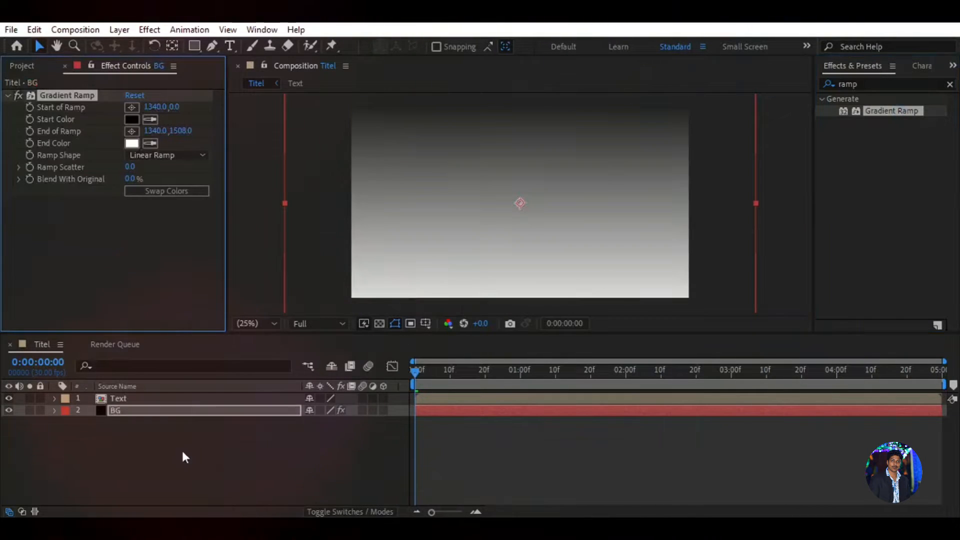
Set the Start Color of BG's Gradient Ramp to hex 3D3C3D.
click(140, 411)
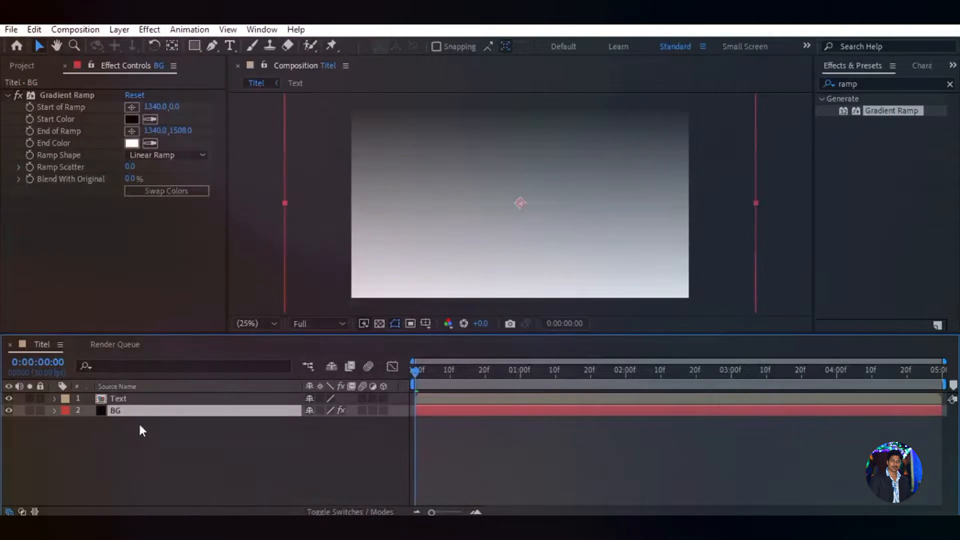
click(131, 121)
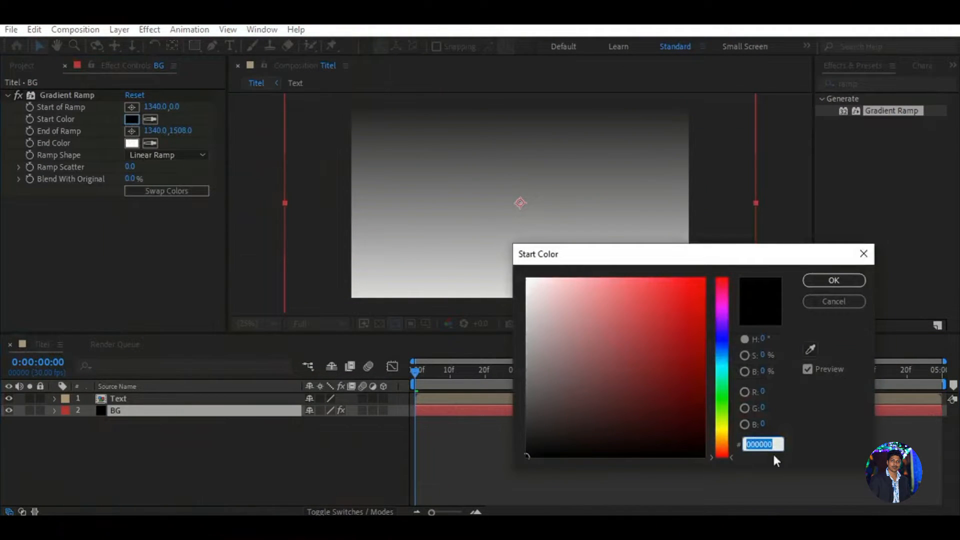
text(3D)
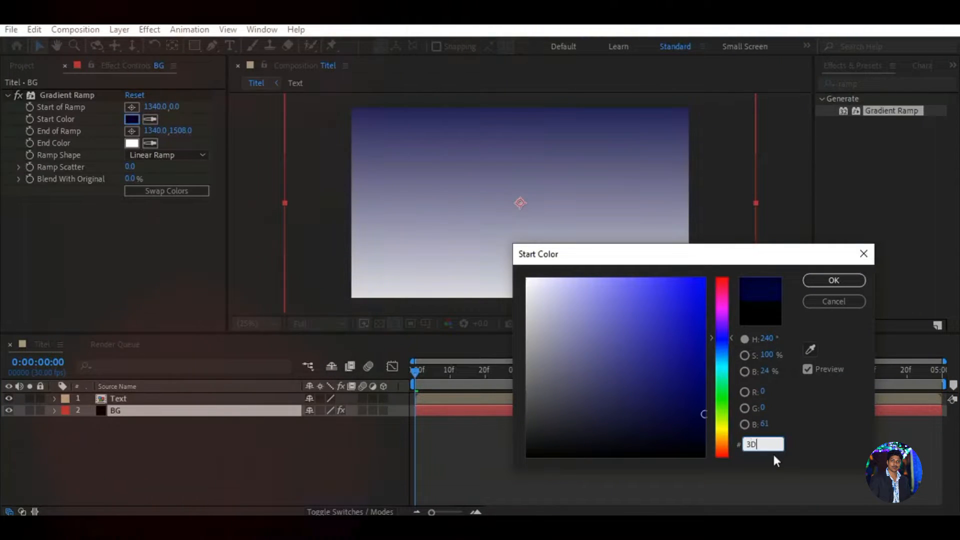
text(3C3)
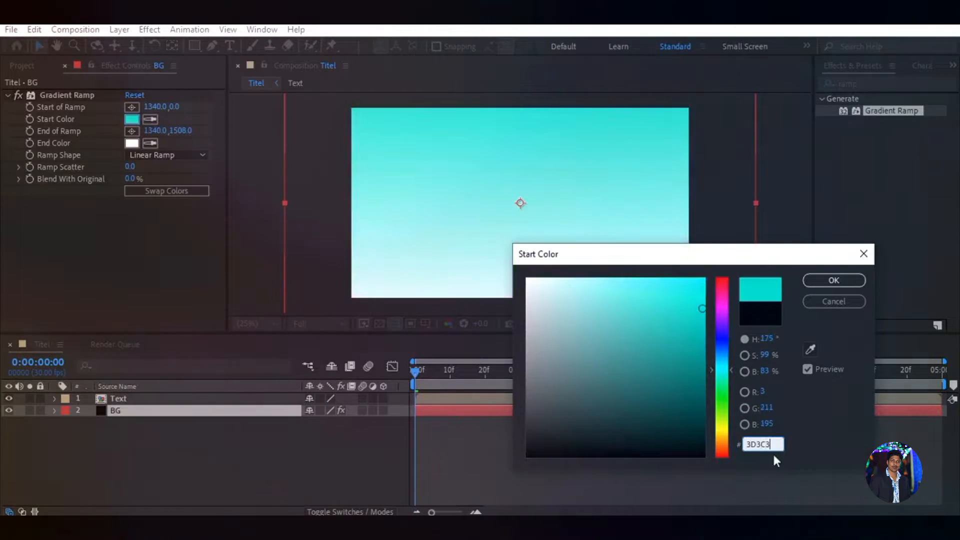
text(D)
click(825, 281)
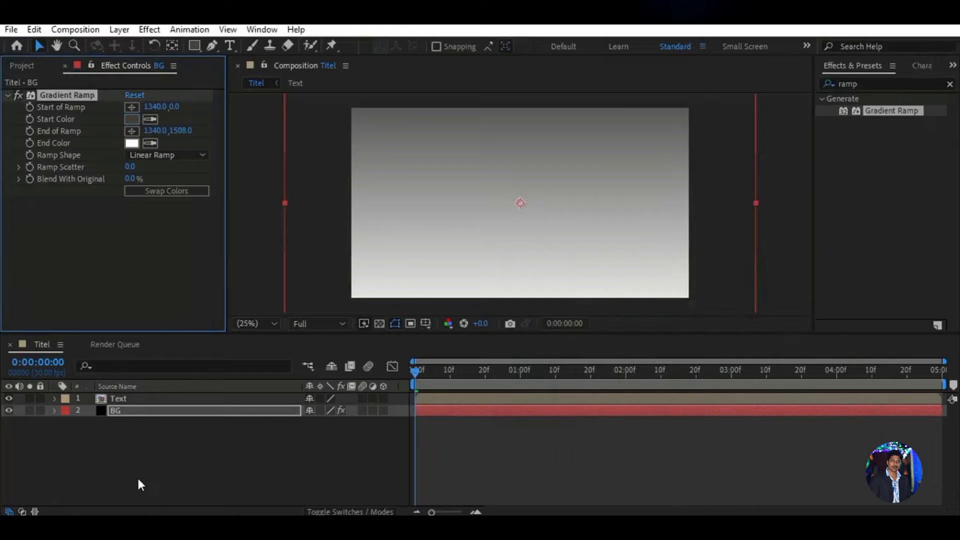
Set the End Color of BG's Gradient Ramp to hex 0D0C0C.
click(137, 476)
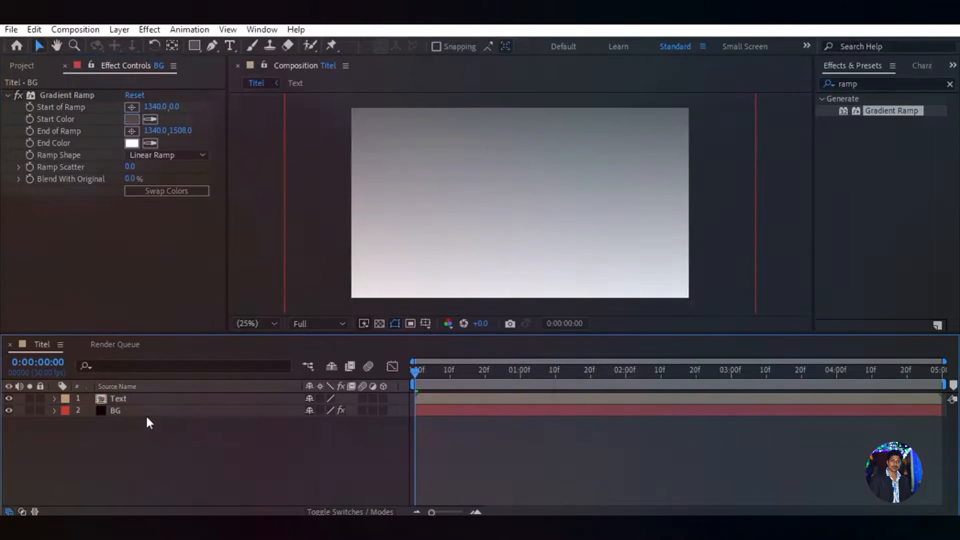
click(132, 144)
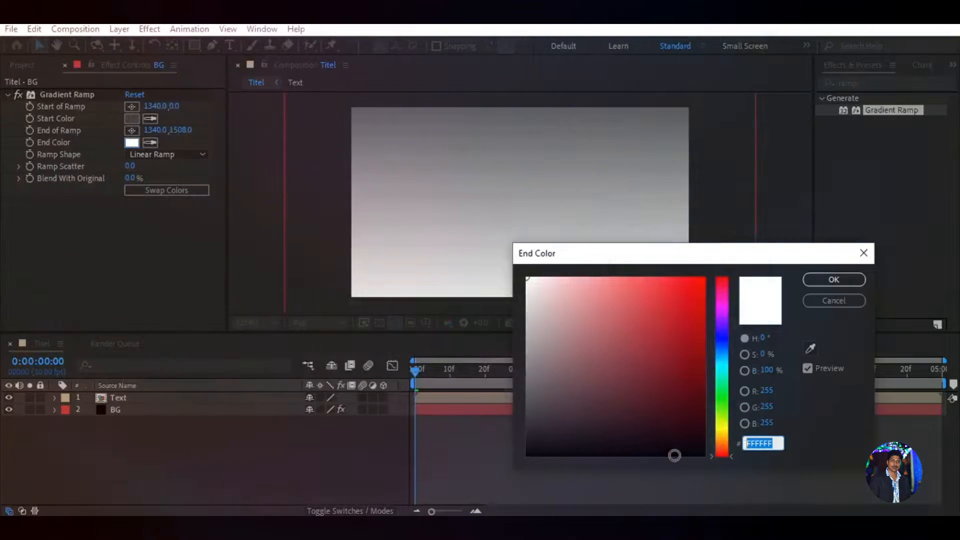
text(0D)
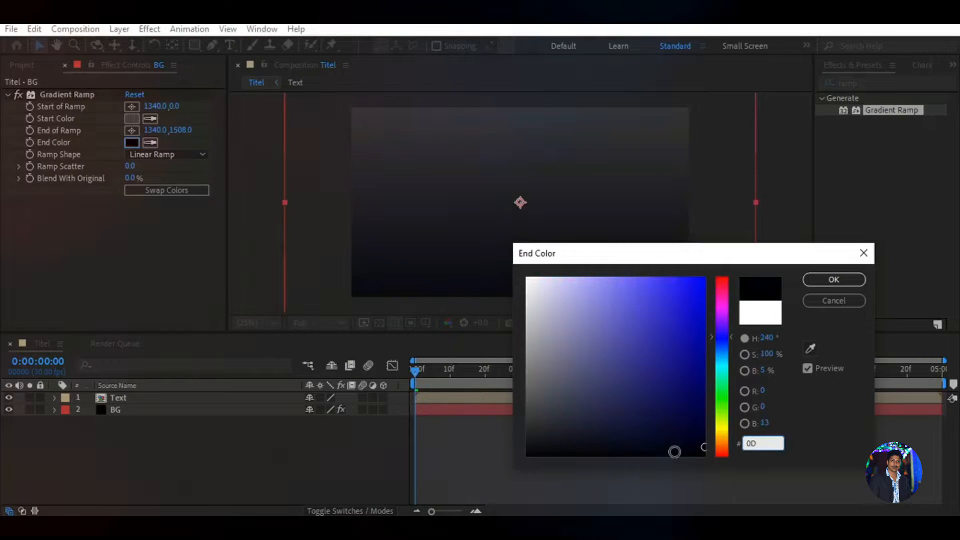
text(0C0C)
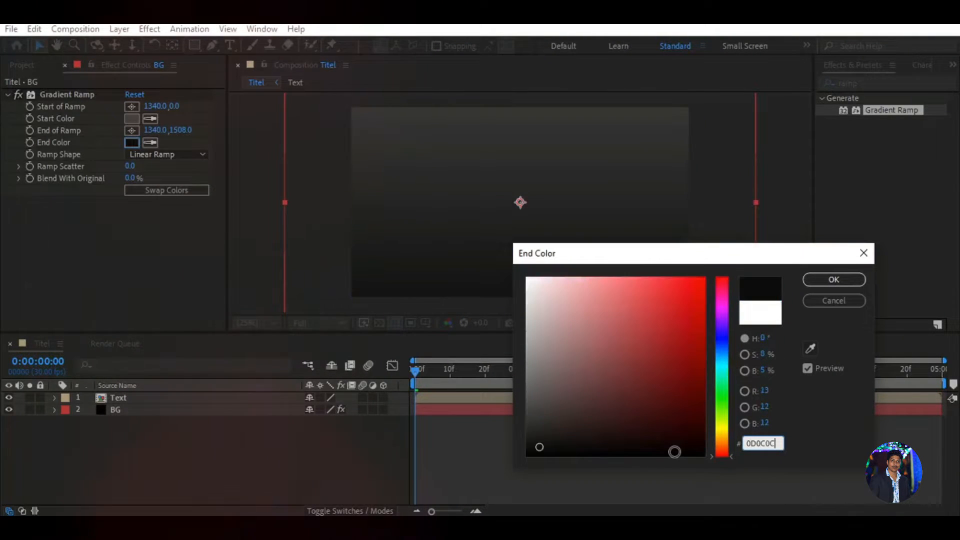
click(834, 280)
Change the Ramp Shape of BG's Gradient Ramp to Radial Ramp and preview the composition.
click(165, 155)
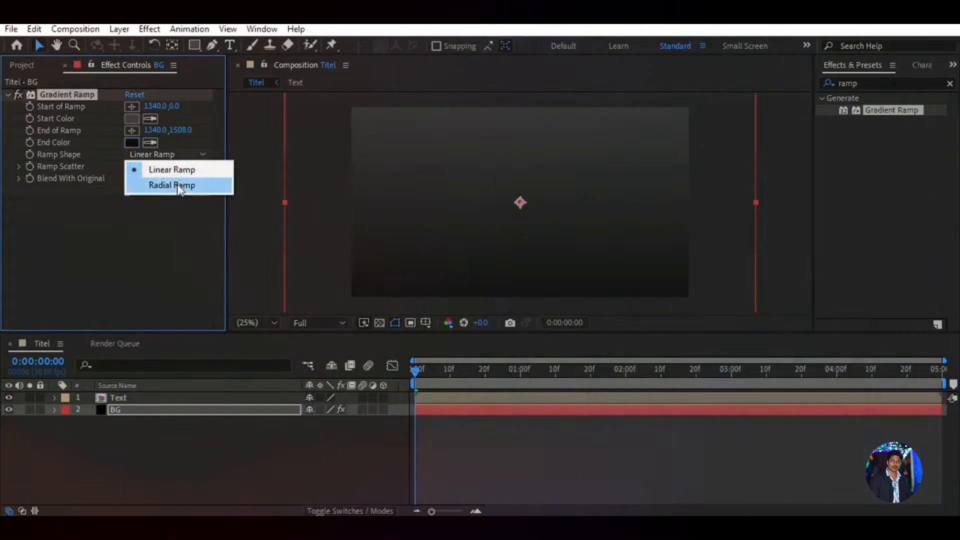
click(171, 184)
click(141, 400)
mouse_move(415, 371)
mouse_down()
mouse_move(715, 389)
mouse_move(422, 385)
mouse_up()
key(Home)
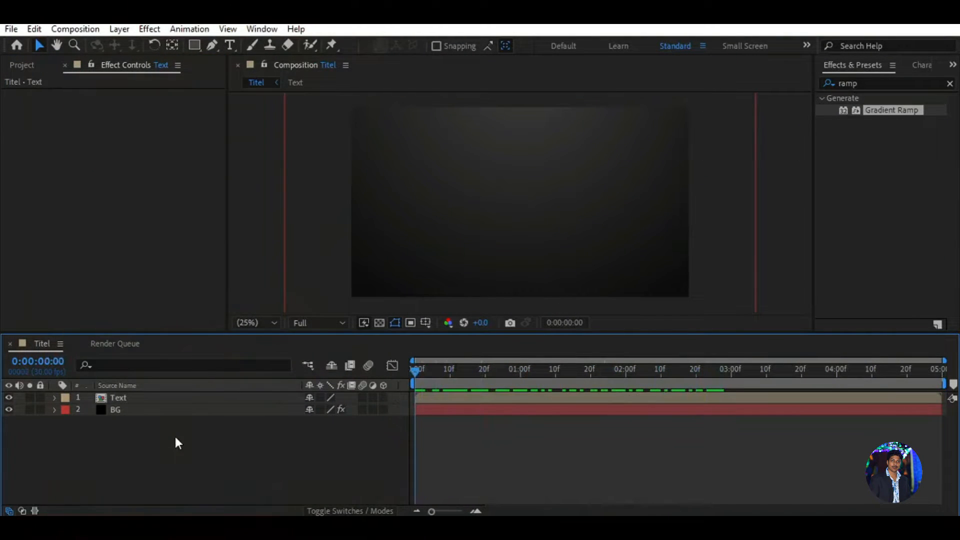
Set the Ramp Scatter of BG's Gradient Ramp to 300.
click(171, 411)
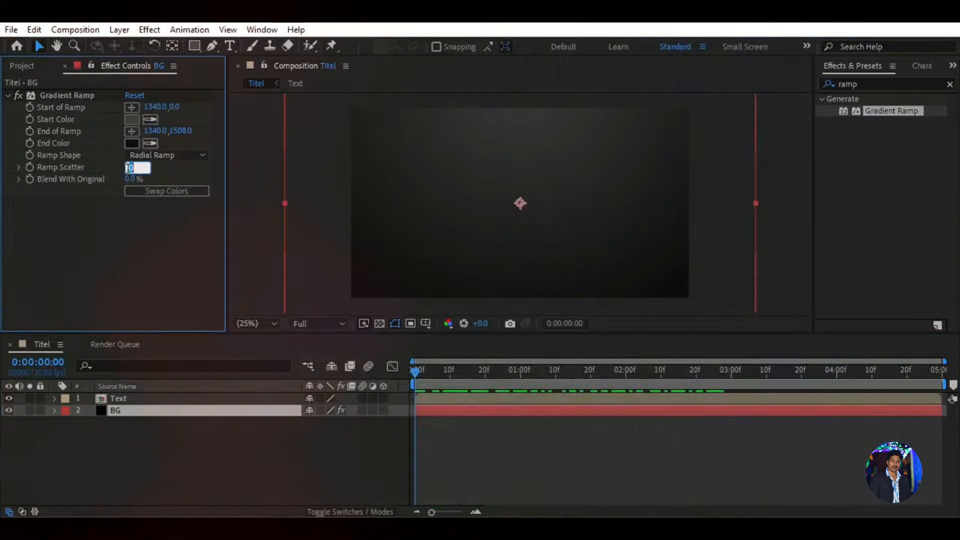
click(130, 167)
text(300)
click(158, 180)
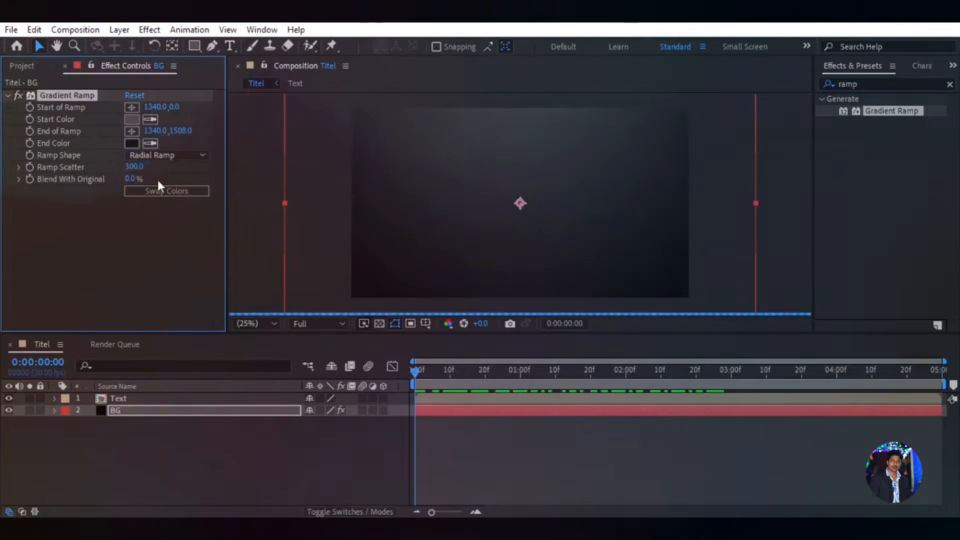
click(292, 456)
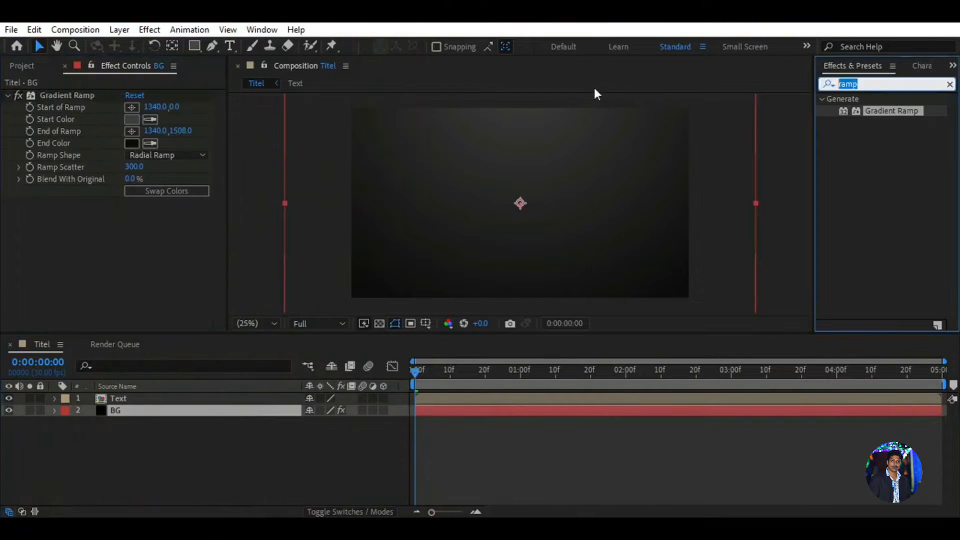
Find the Tritone effect by searching for "trit", apply it to BG and set its Midtones color to hex 063166.
text(trit)
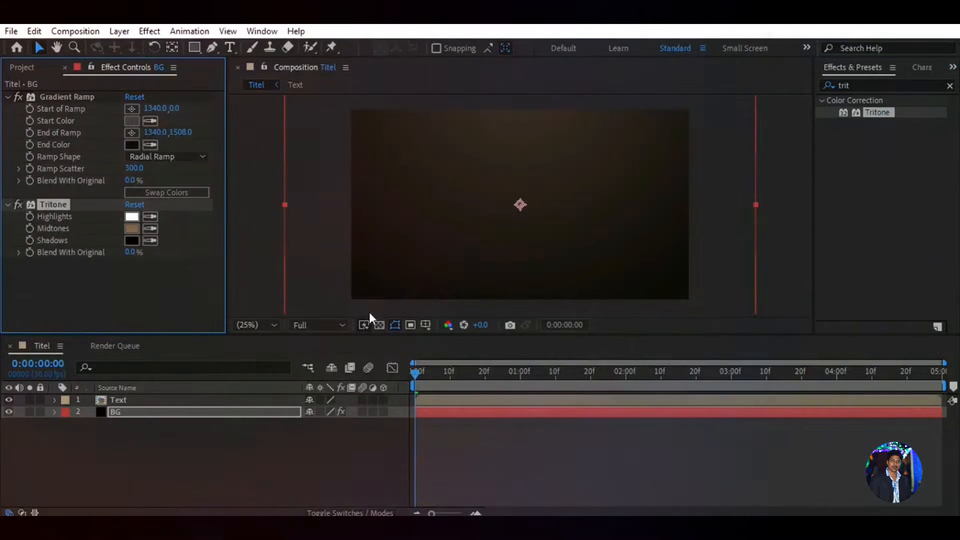
click(132, 229)
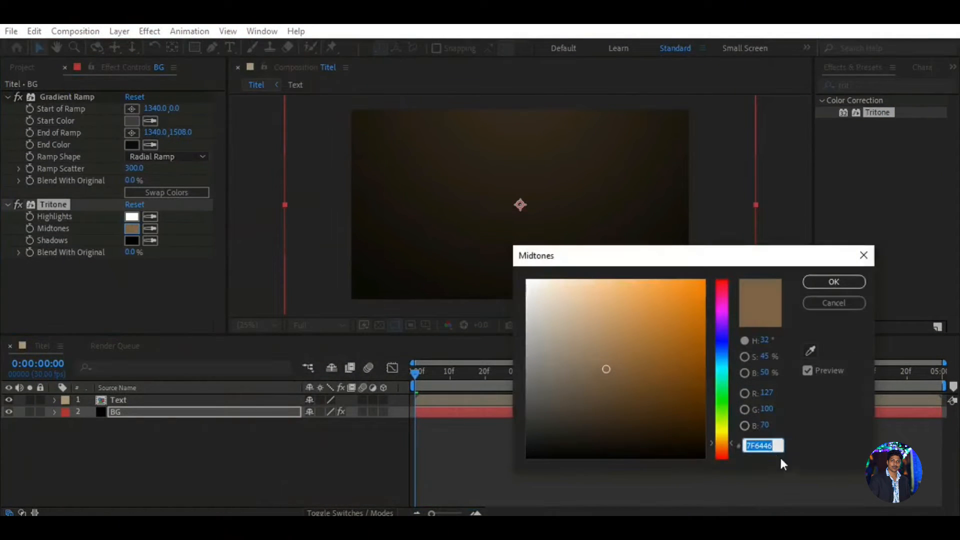
text(063166)
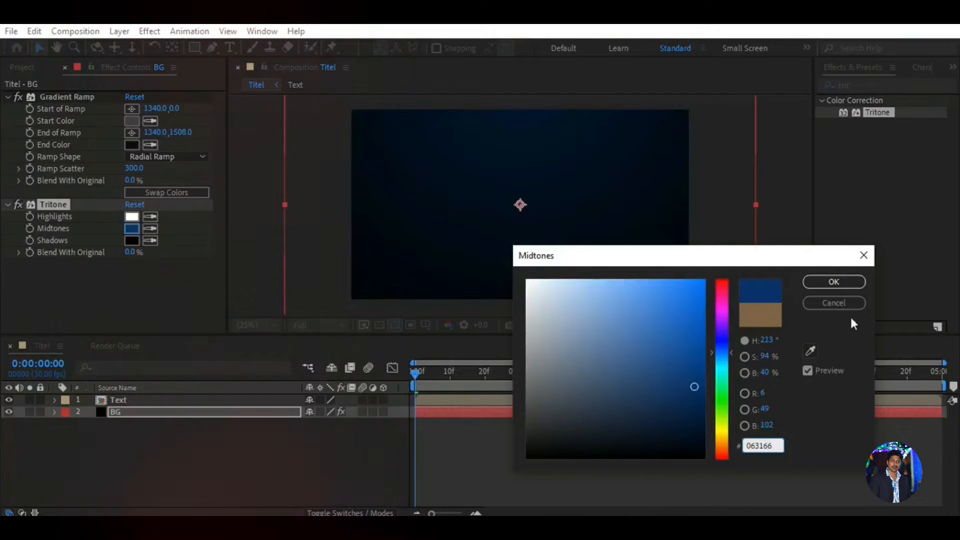
click(810, 282)
click(319, 443)
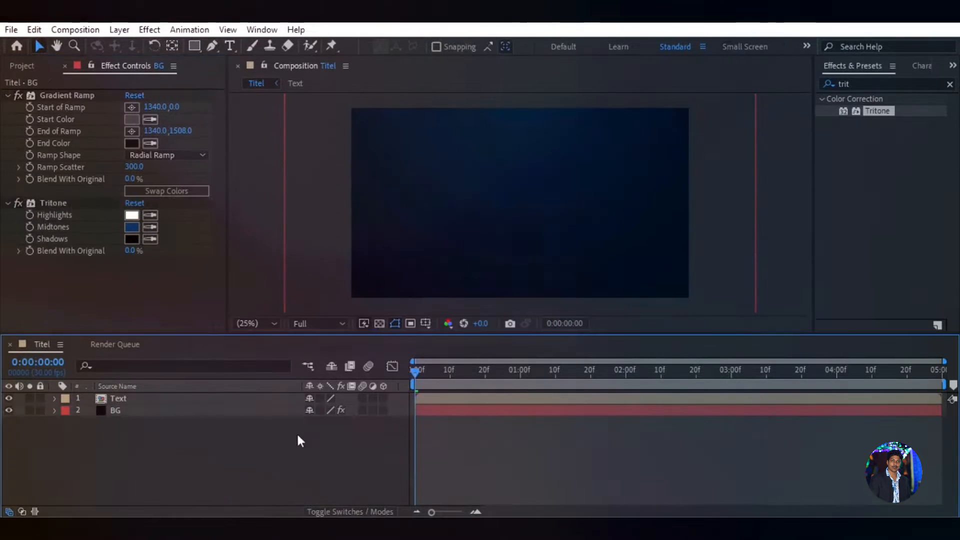
Import WhatsApp Video 2022-04-22 at 1.58.20 PM.mp4 and place it below the BG layer in the Titel composition.
click(21, 65)
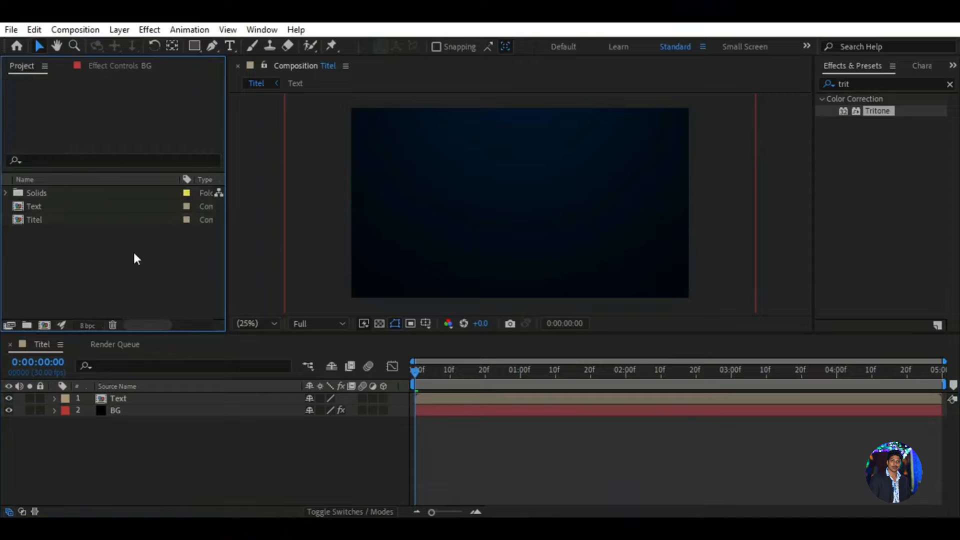
right_click(136, 258)
mouse_move(279, 326)
click(365, 324)
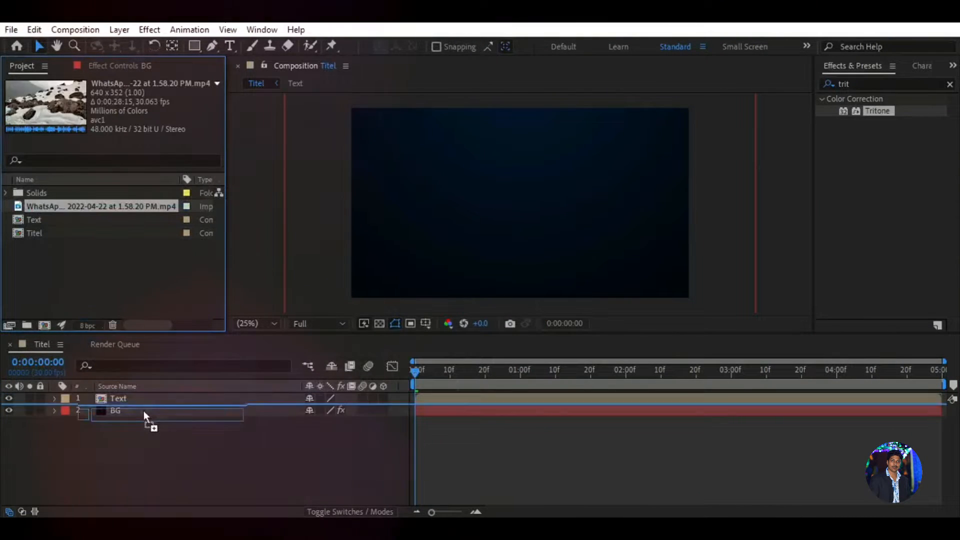
drag(143, 410, 139, 439)
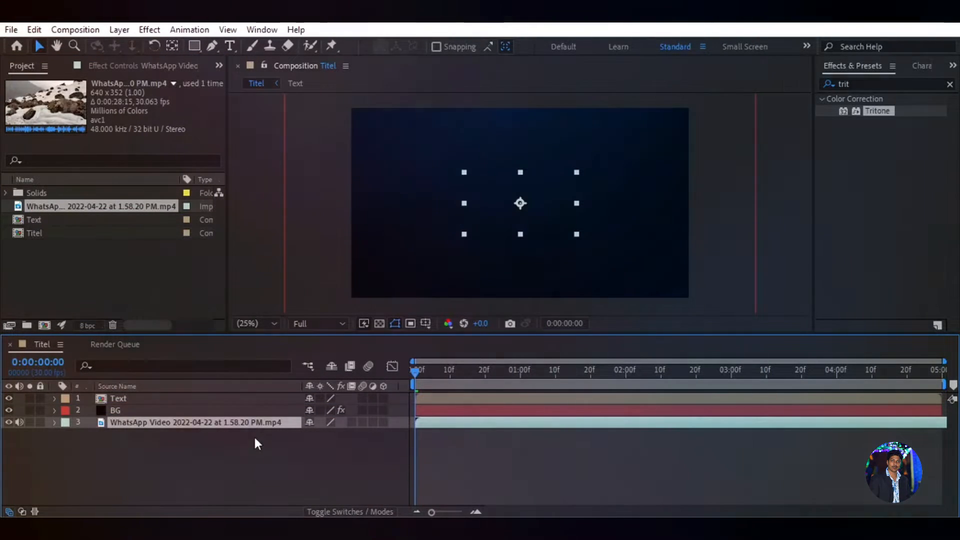
Scale the WhatsApp video layer to 308% to fill the frame and hide the BG layer.
key(s)
drag(338, 435, 346, 438)
click(9, 410)
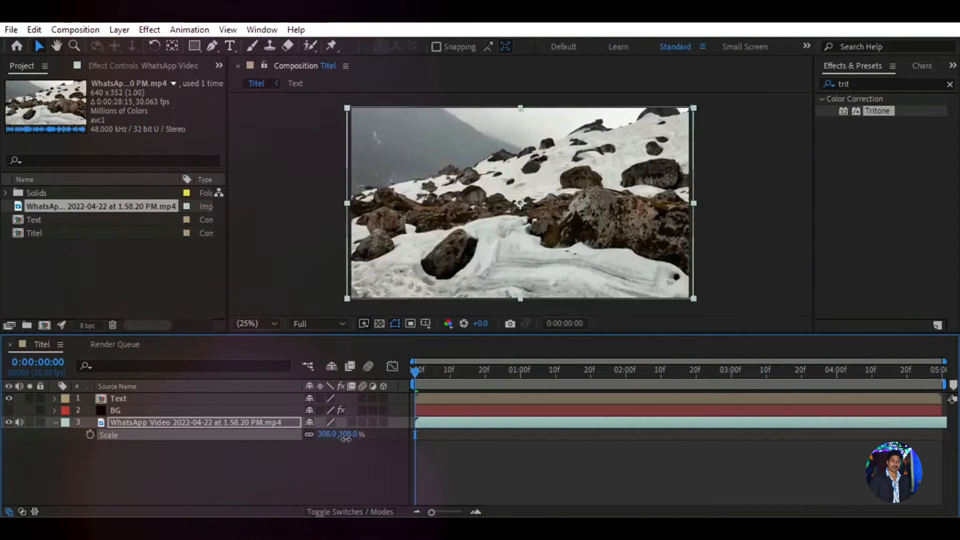
click(291, 468)
mouse_move(406, 377)
mouse_down()
mouse_move(919, 385)
mouse_move(415, 384)
mouse_up()
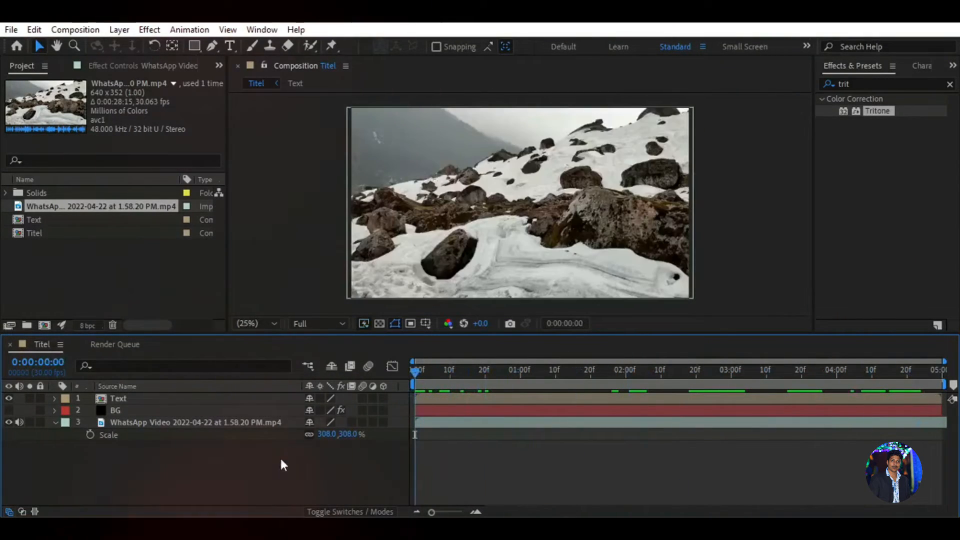
click(55, 423)
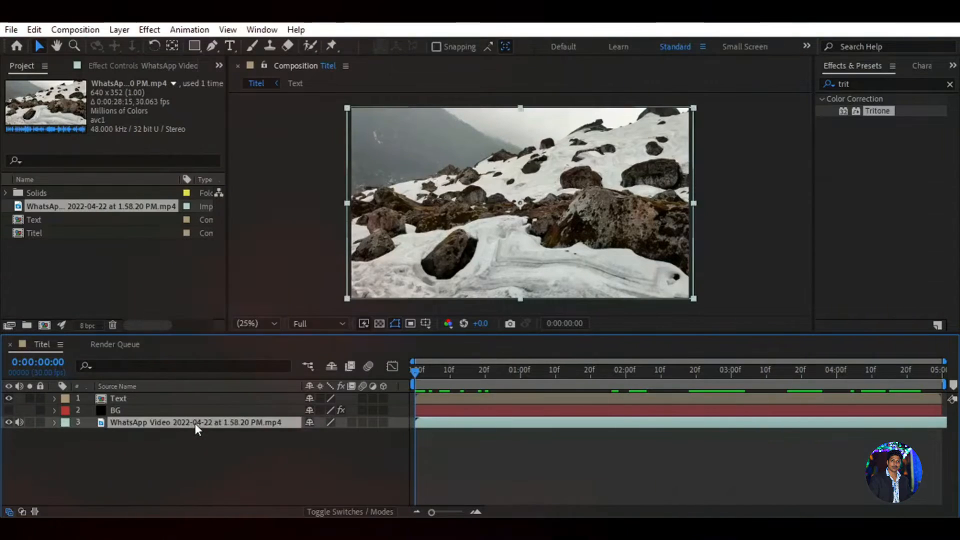
Create an adjustment layer above all layers and apply Camera Lens Blur to it, found by searching for "cam".
right_click(185, 448)
mouse_move(320, 283)
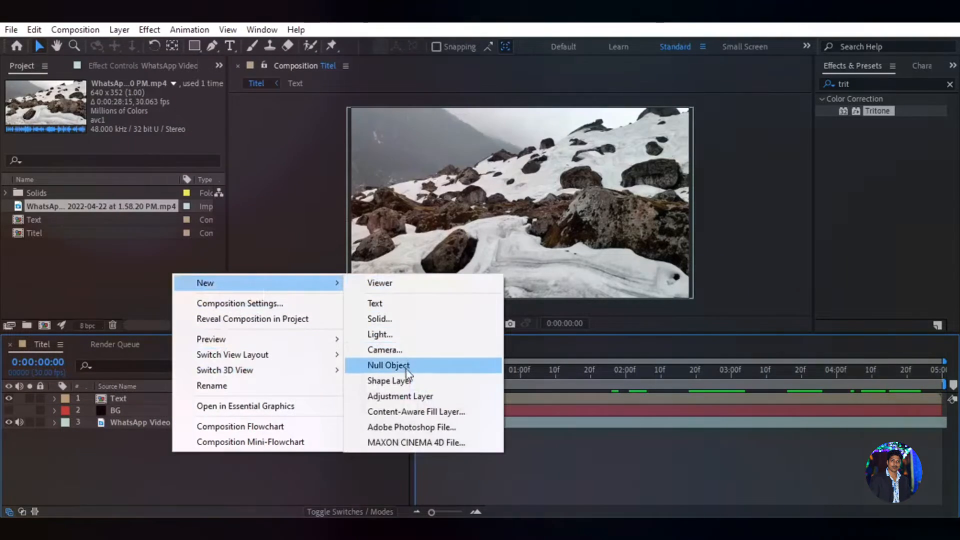
click(400, 397)
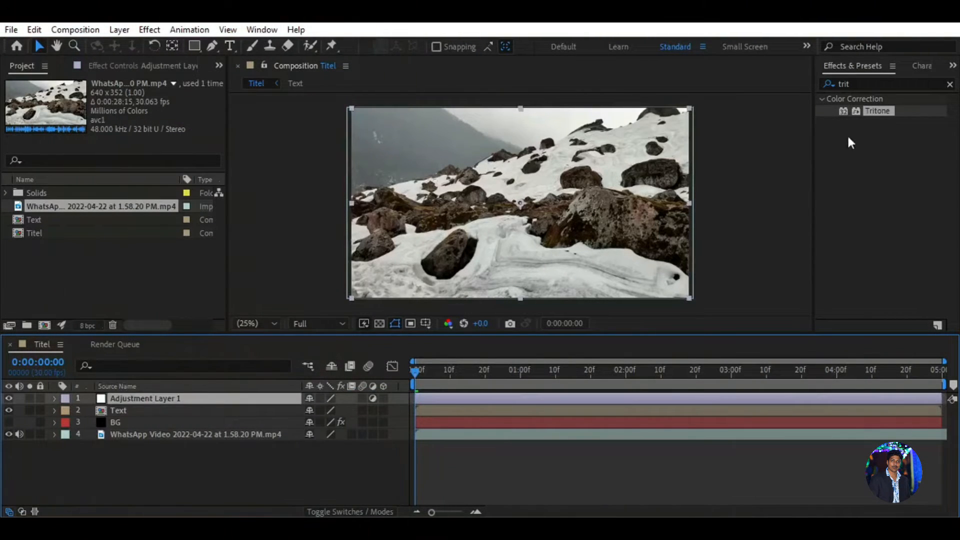
text(cam)
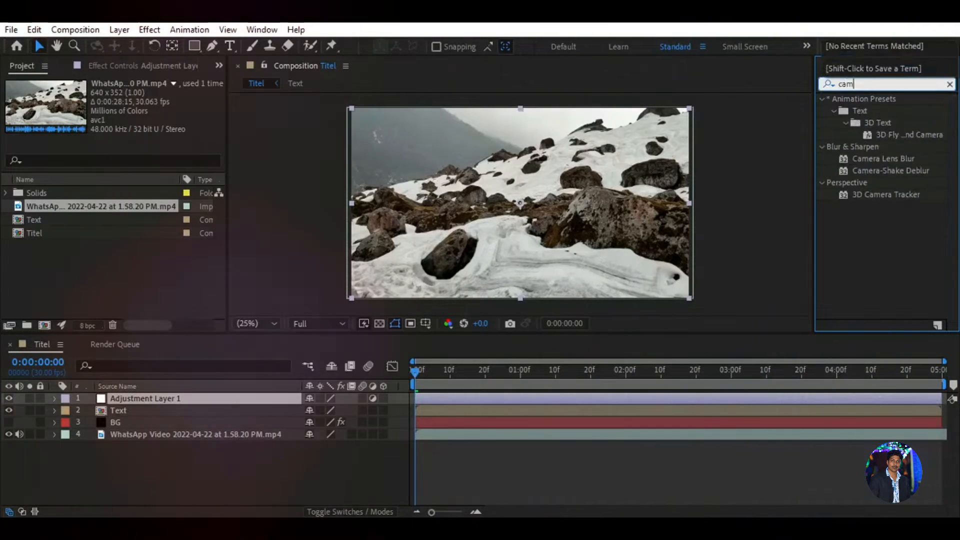
double_click(895, 158)
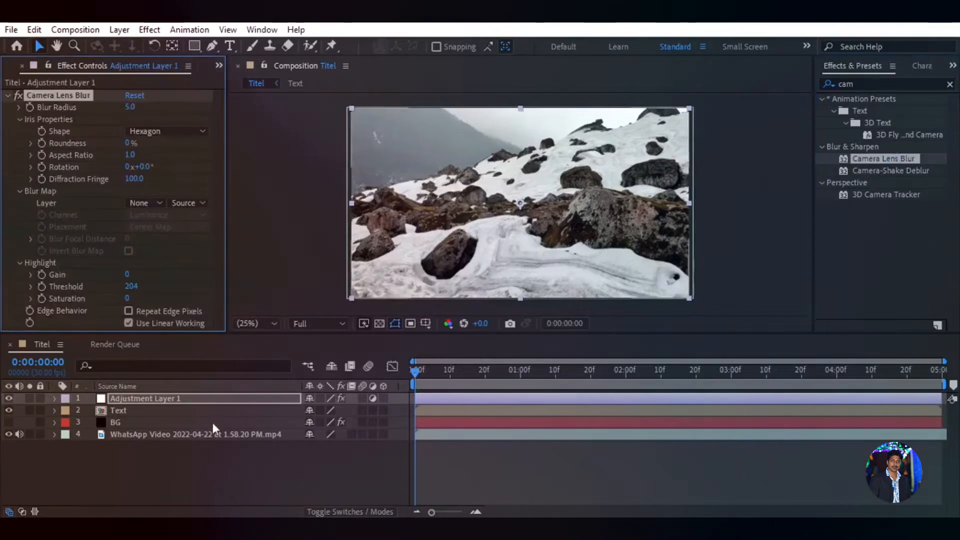
Start keyframing the adjustment layer's Blur Radius at 0:00:04:00 with a value of 0.
drag(432, 385, 838, 372)
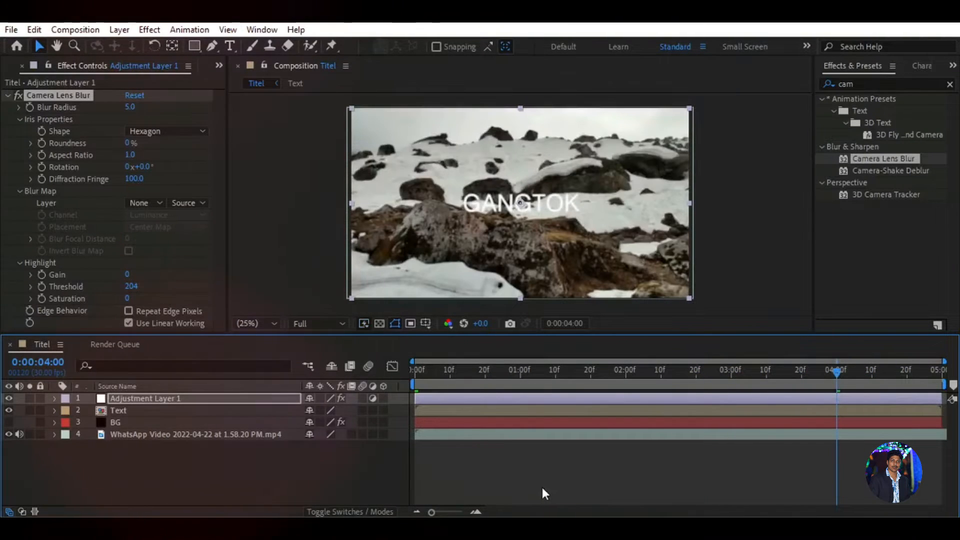
click(264, 459)
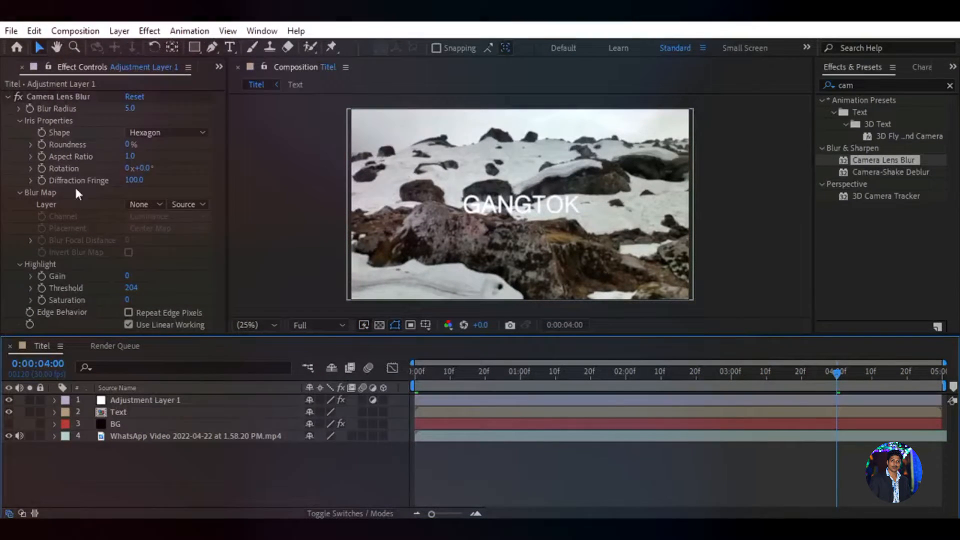
click(30, 108)
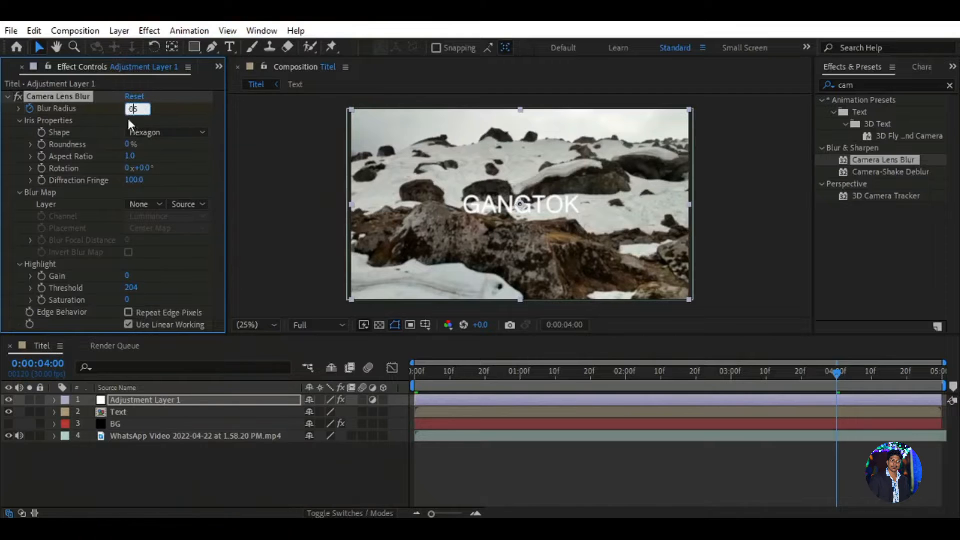
drag(128, 111, 161, 146)
text(0)
click(727, 472)
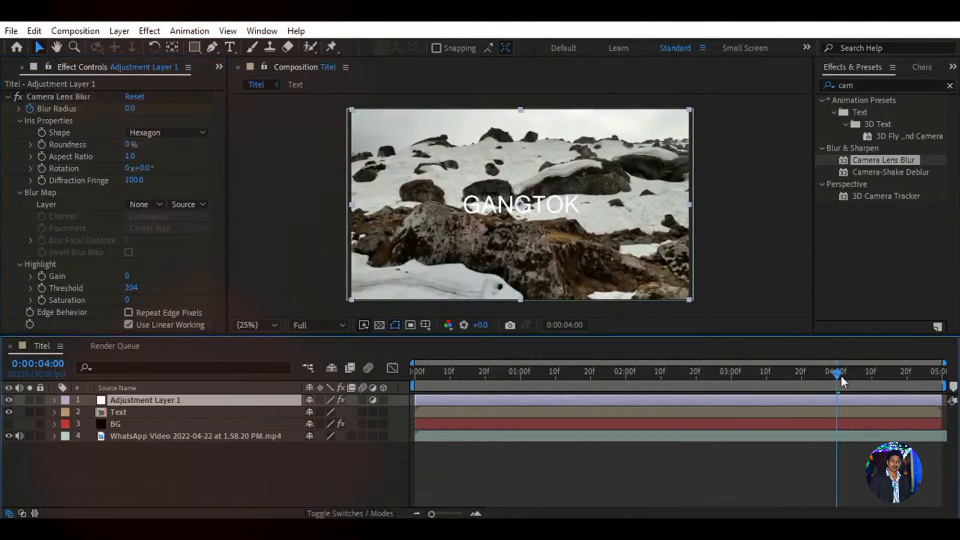
Keyframe the adjustment layer's Blur Radius to 50 at 0:00:04:29 and enable Repeat Edge Pixels.
drag(841, 376, 940, 372)
drag(129, 109, 157, 109)
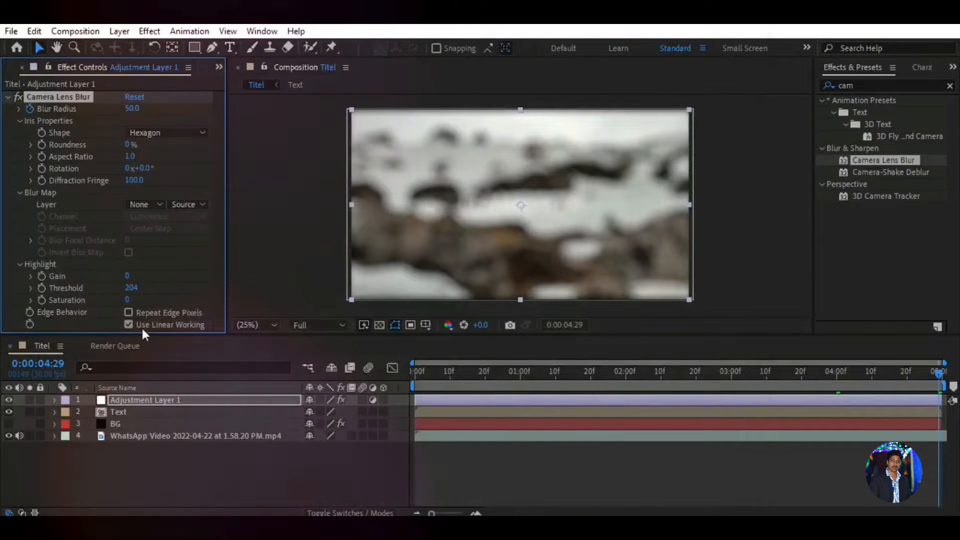
click(129, 313)
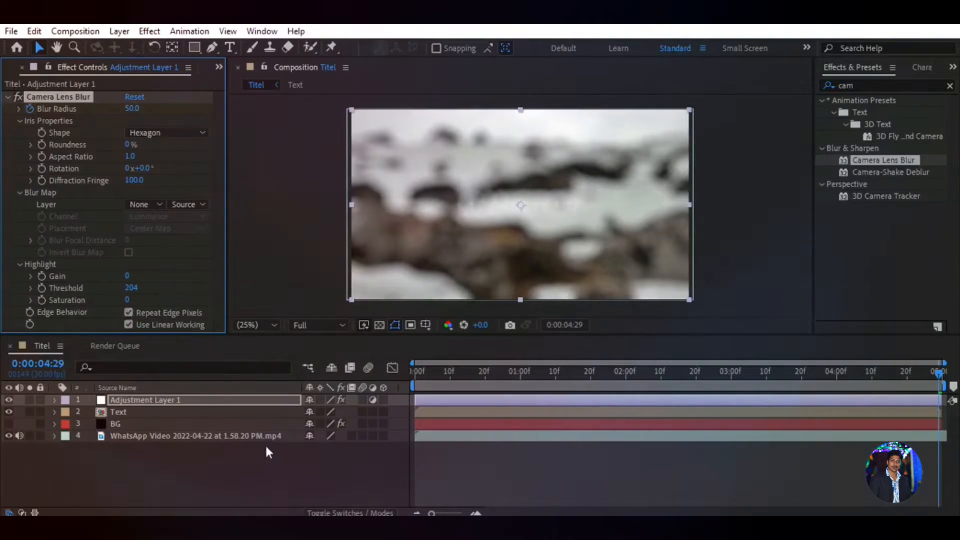
mouse_move(939, 373)
mouse_down()
mouse_move(734, 394)
mouse_move(940, 392)
mouse_up()
click(349, 459)
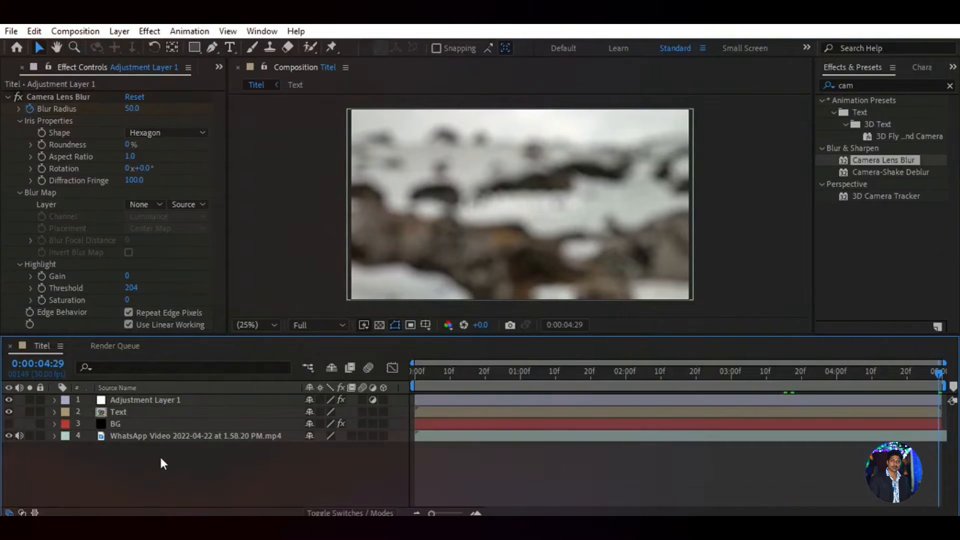
Lower the WhatsApp video layer's opacity to 50% and play the composition from the start.
click(120, 412)
right_click(159, 455)
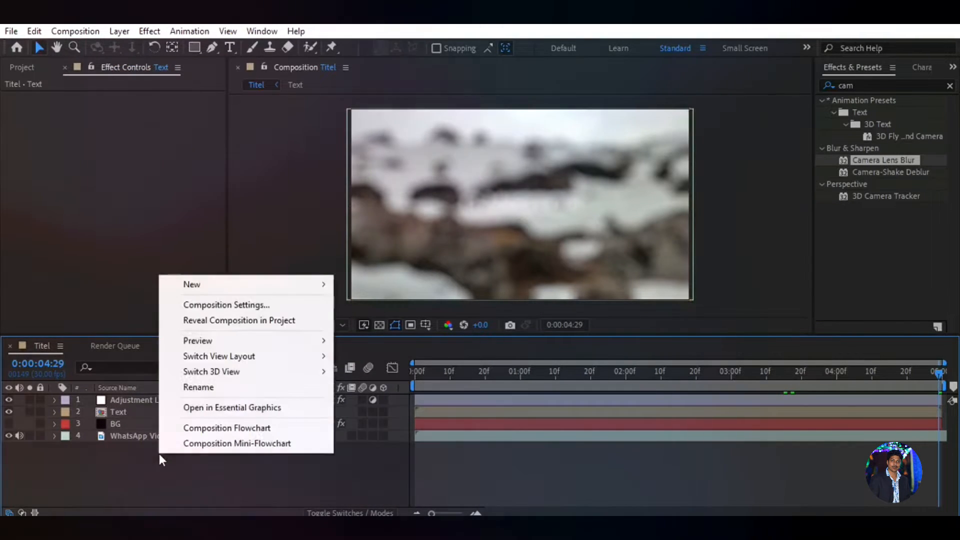
click(143, 440)
click(141, 438)
drag(938, 375, 393, 400)
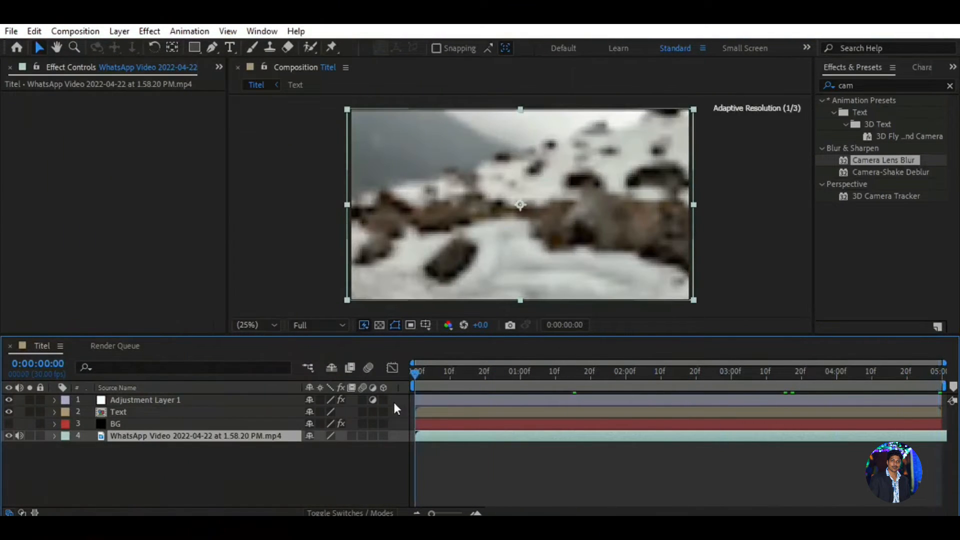
key(t)
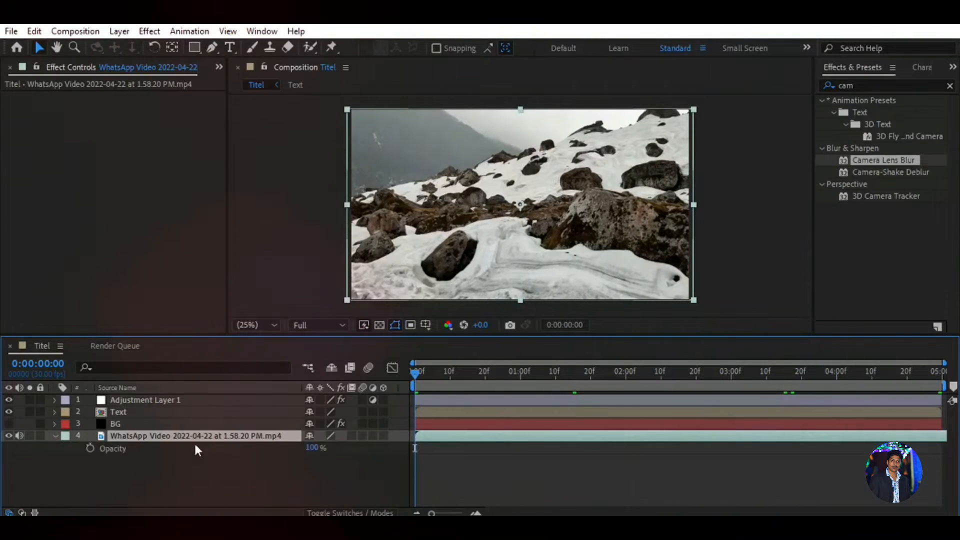
drag(313, 454, 273, 445)
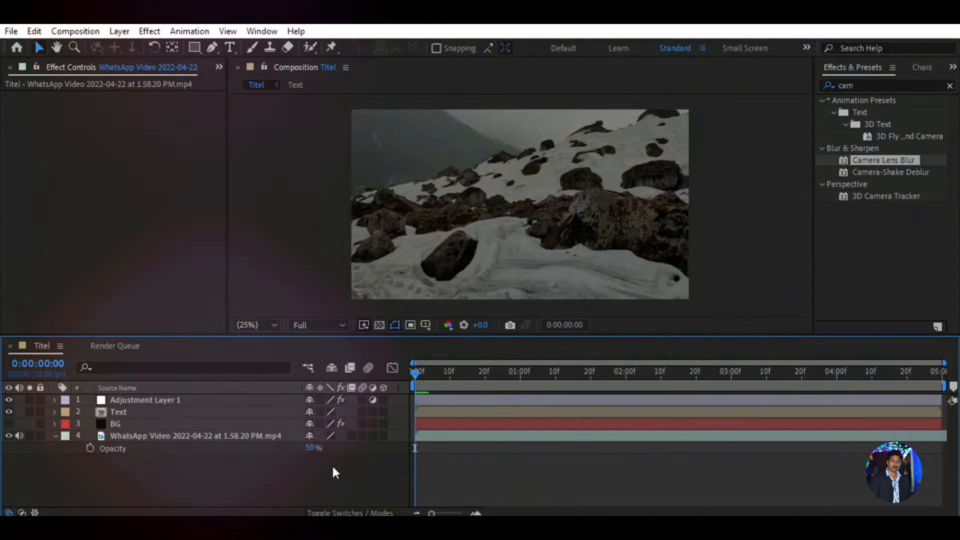
key(space)
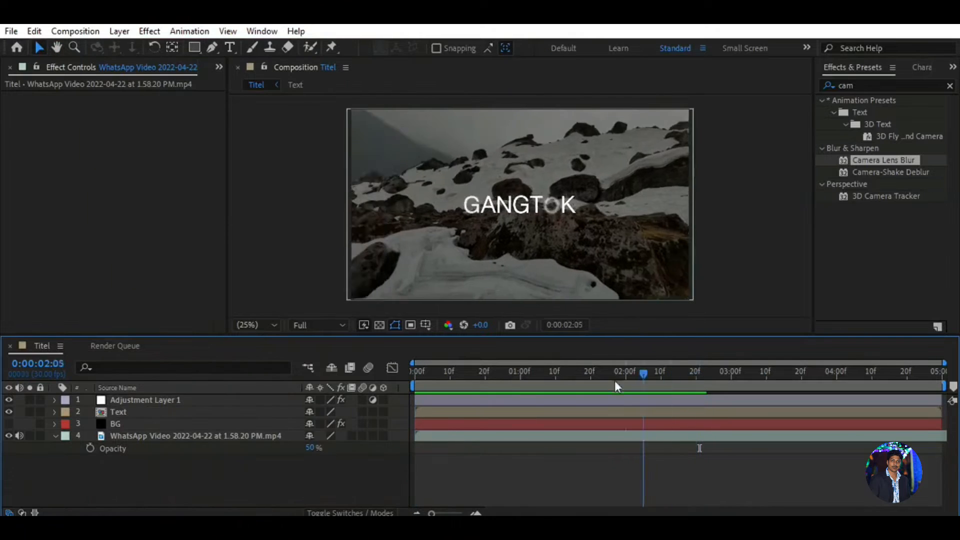
Create a new solid layer named Color at 2680 by 1508 px above all other layers.
key(space)
click(54, 436)
right_click(172, 469)
mouse_move(210, 302)
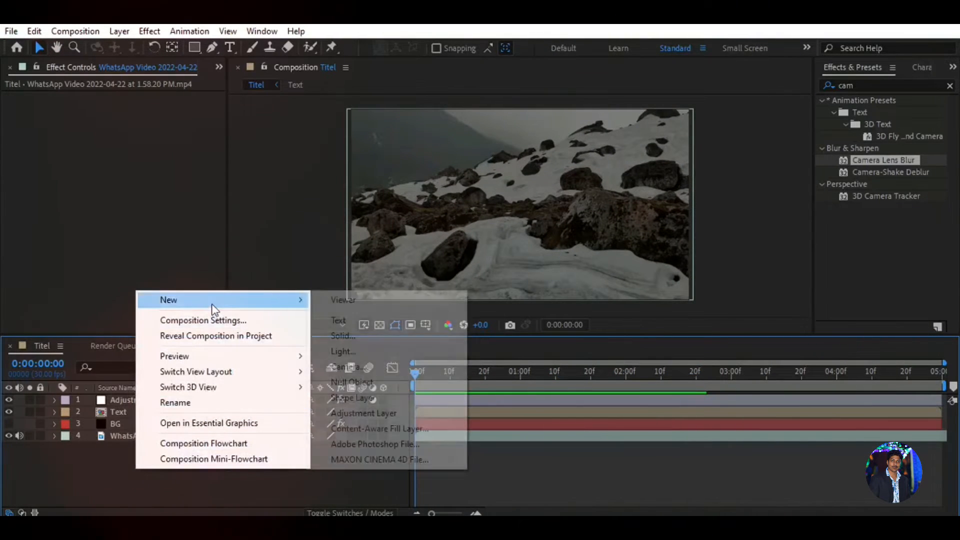
click(380, 334)
text(Color)
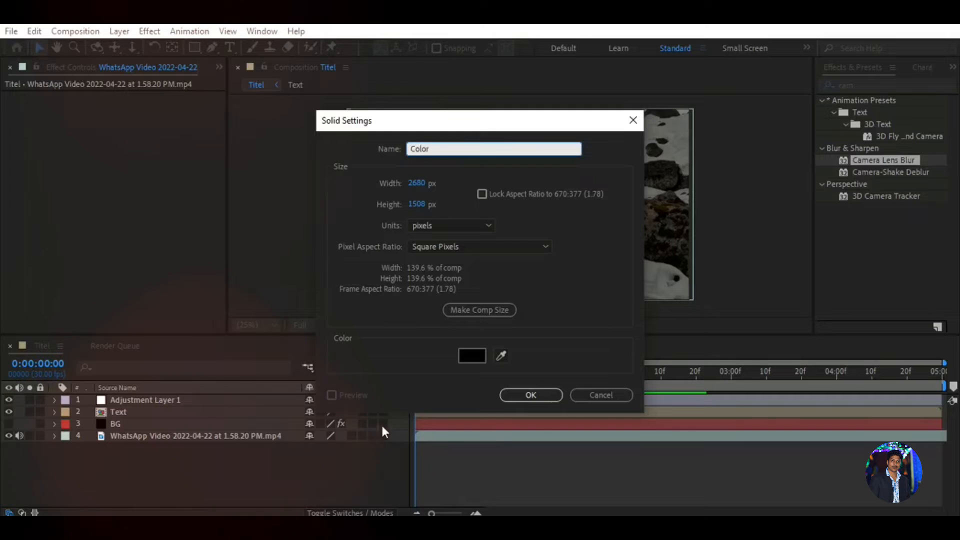
click(530, 395)
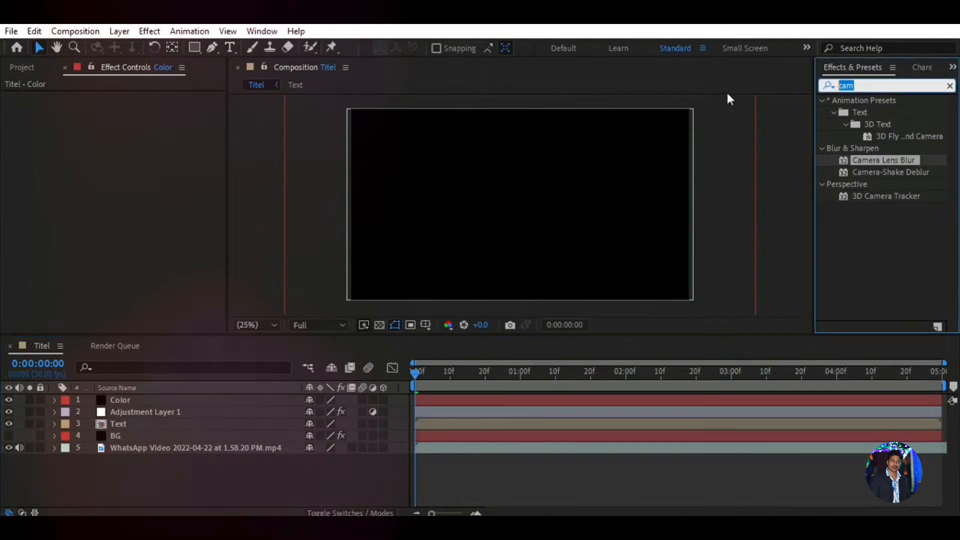
Find the Fill effect, apply it to the Color layer and set its color to black (000000).
text(Fill)
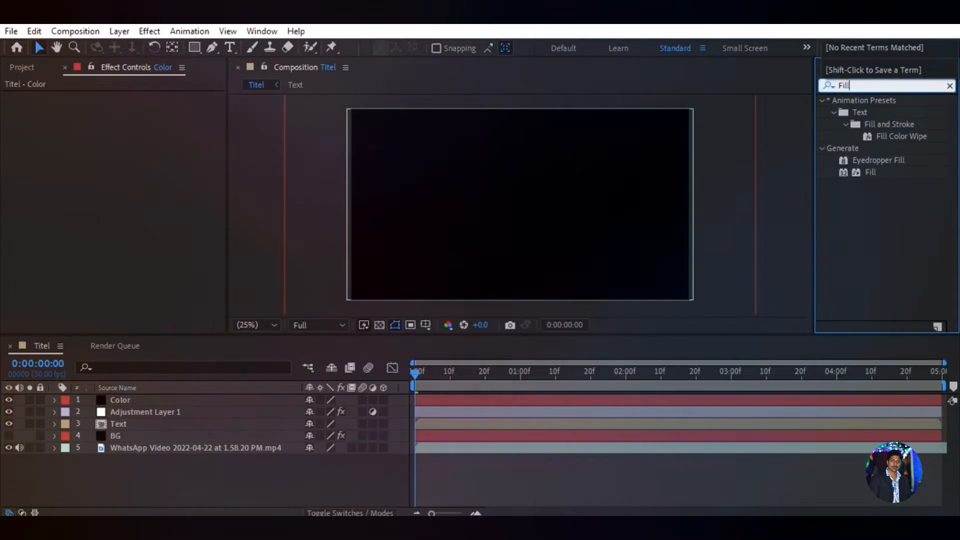
drag(876, 169, 131, 401)
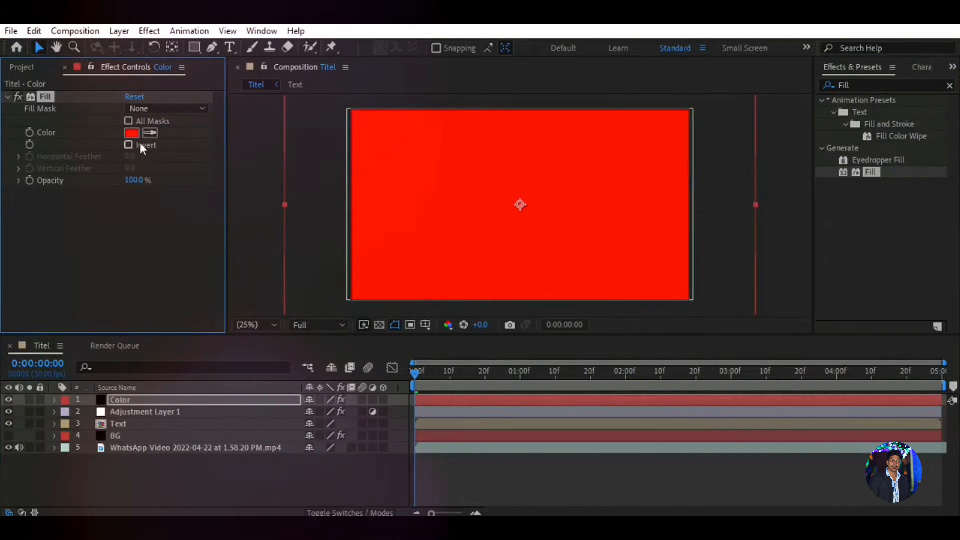
click(131, 134)
click(550, 300)
click(705, 458)
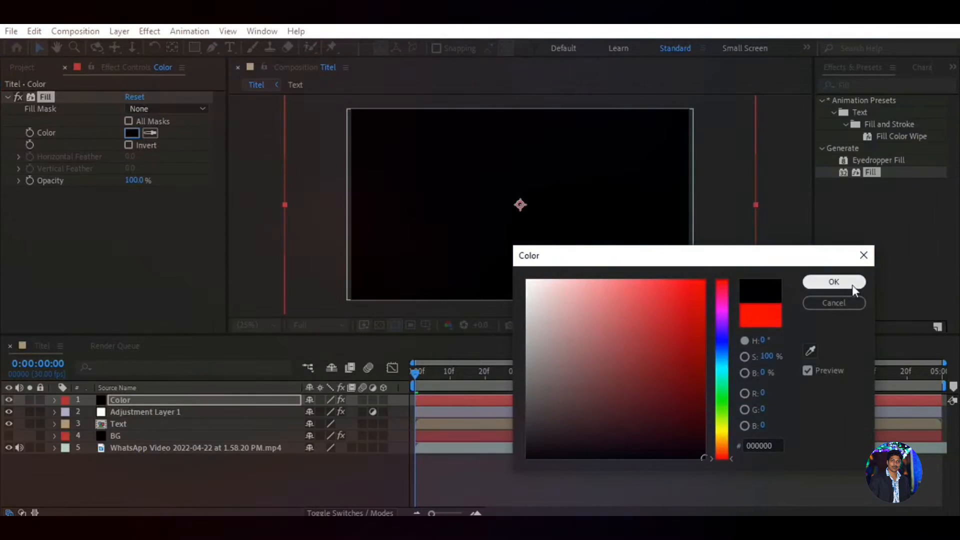
click(834, 283)
Move the Color layer directly below Adjustment Layer 1 and reveal its Opacity property.
click(207, 464)
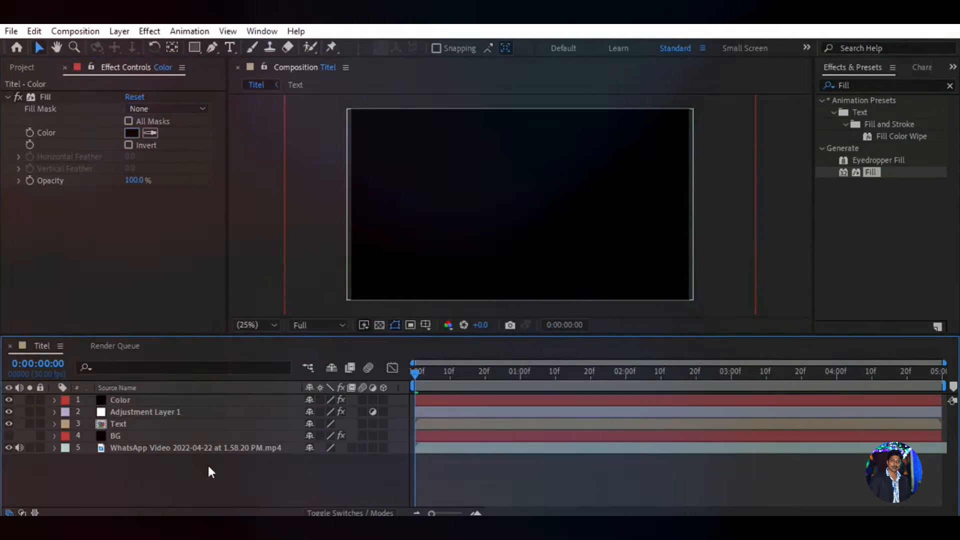
click(172, 400)
drag(186, 412, 193, 395)
click(195, 409)
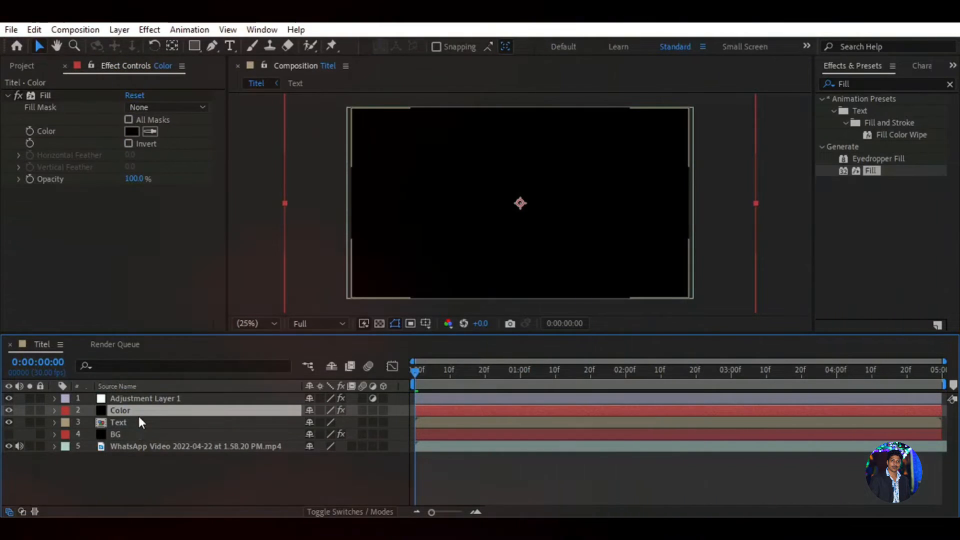
key(t)
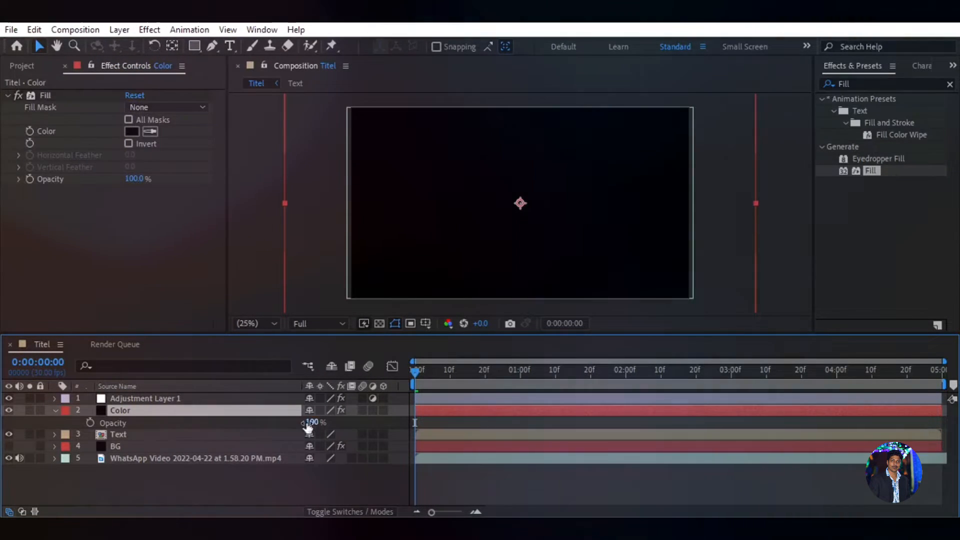
drag(283, 425, 245, 424)
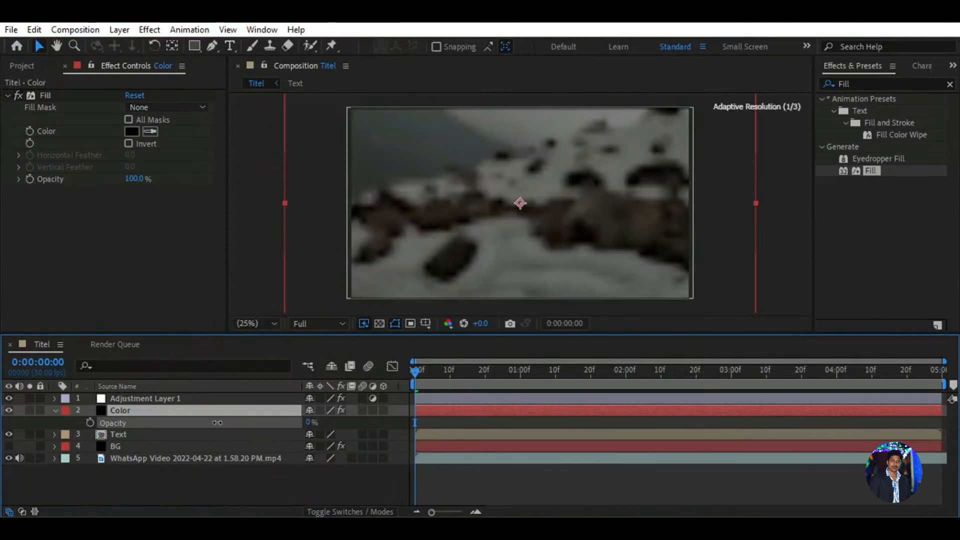
drag(423, 371, 525, 372)
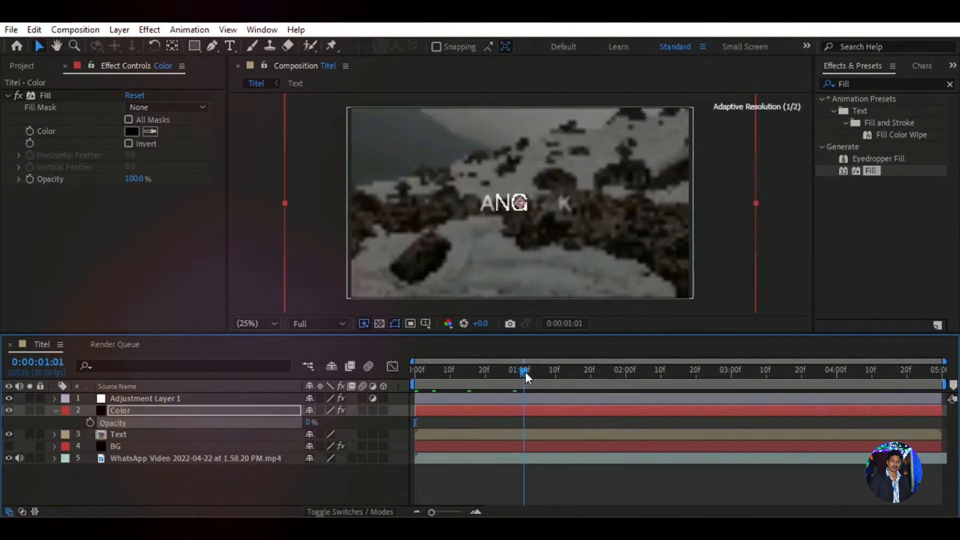
drag(306, 423, 284, 434)
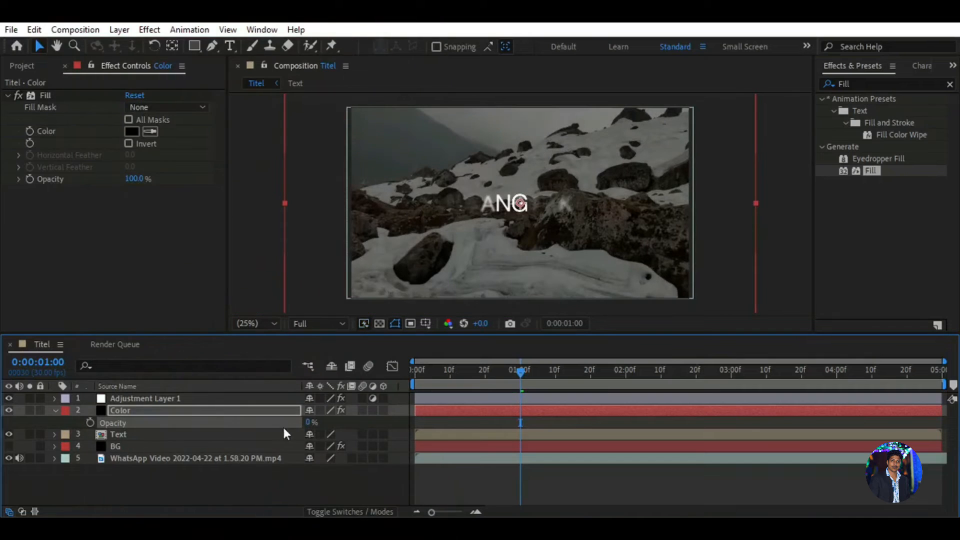
Keyframe the Color layer's Opacity from 100% at 0:00:00:00 to 0% at 0:00:01:00.
drag(522, 371, 385, 438)
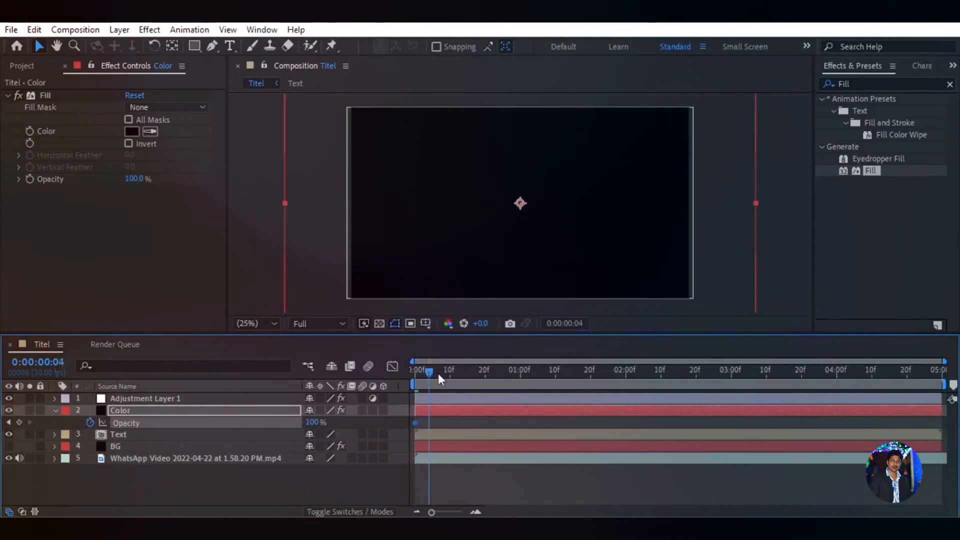
drag(439, 375, 523, 375)
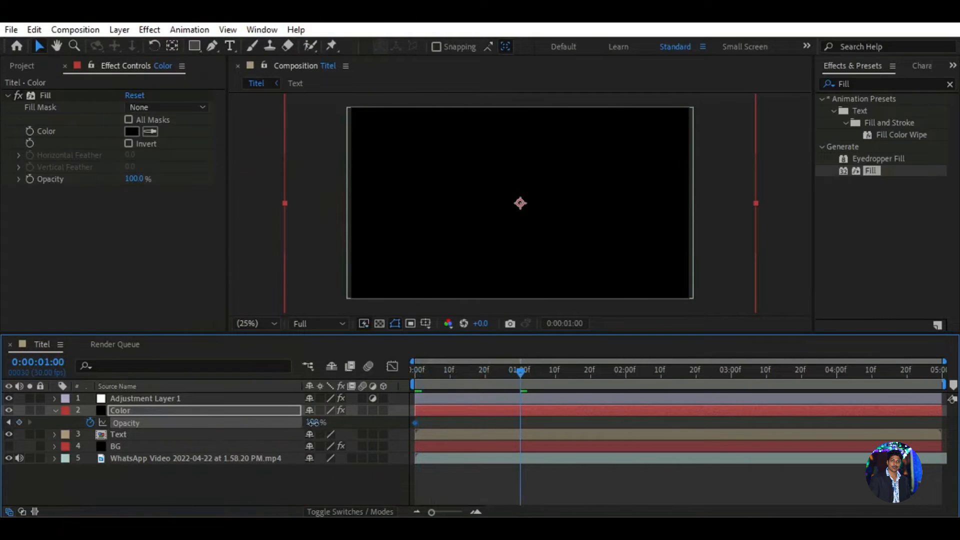
drag(312, 423, 280, 424)
Play the composition from the start to review the fade-in from black, then return to 0:00:00:00.
drag(521, 374, 312, 496)
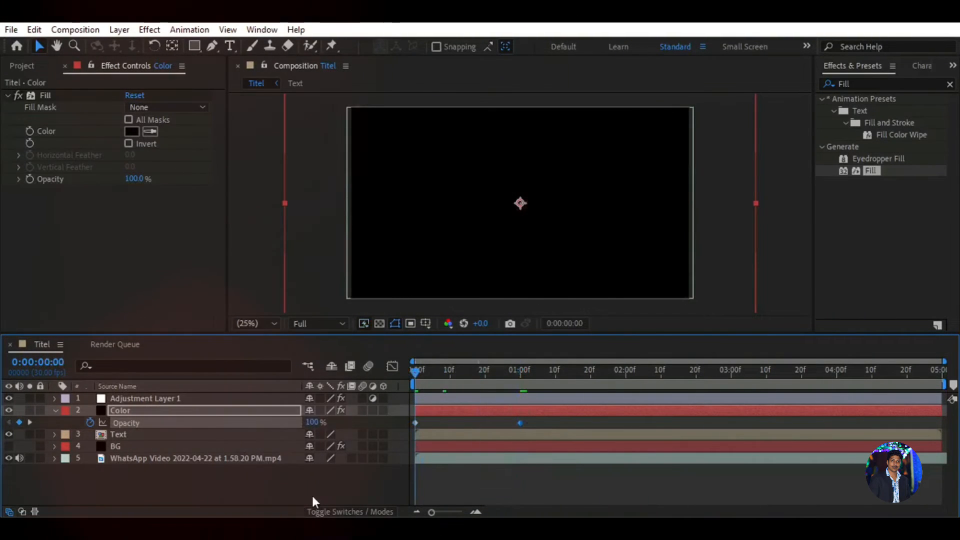
click(362, 487)
key(space)
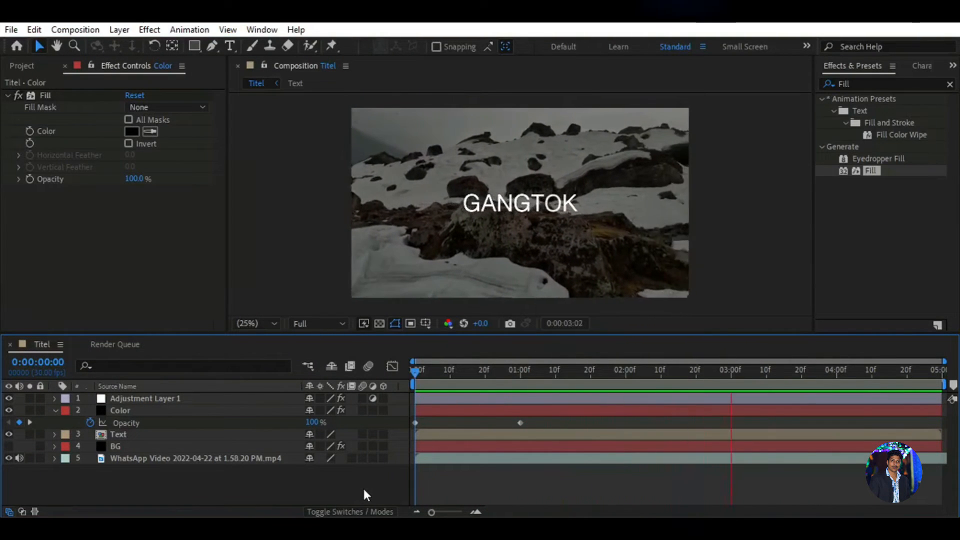
drag(868, 376, 286, 490)
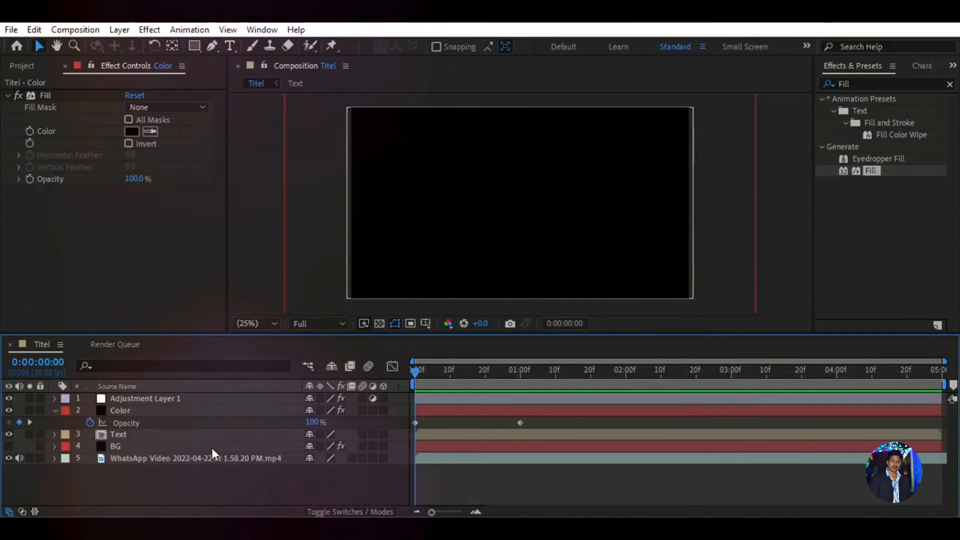
Collapse the Color layer and create a new solid named Fream above all layers.
click(56, 411)
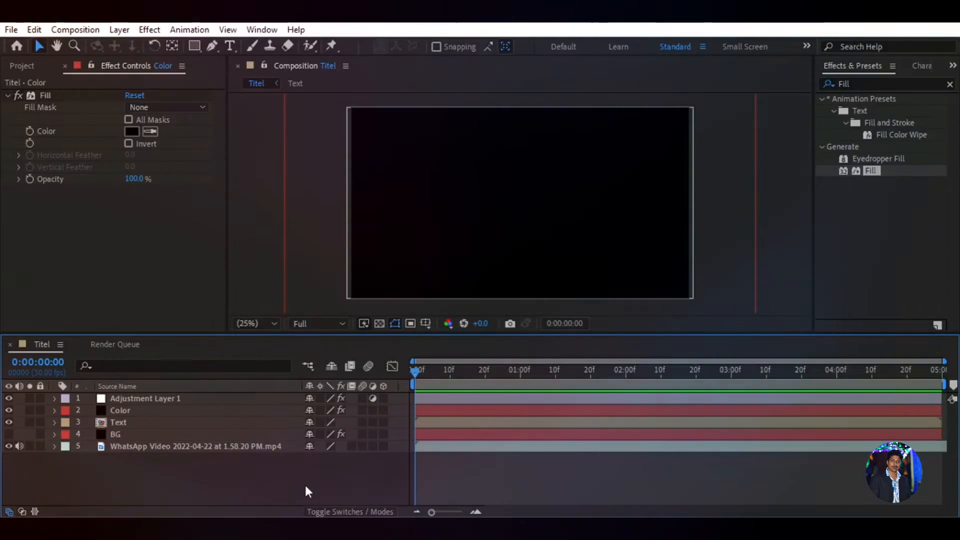
right_click(304, 482)
key(Escape)
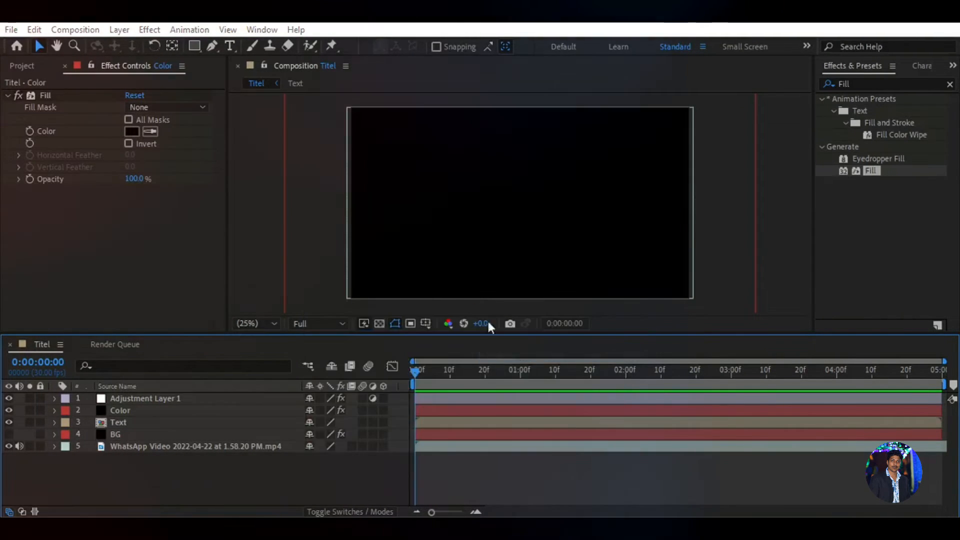
key(ctrl+y)
text(Frea)
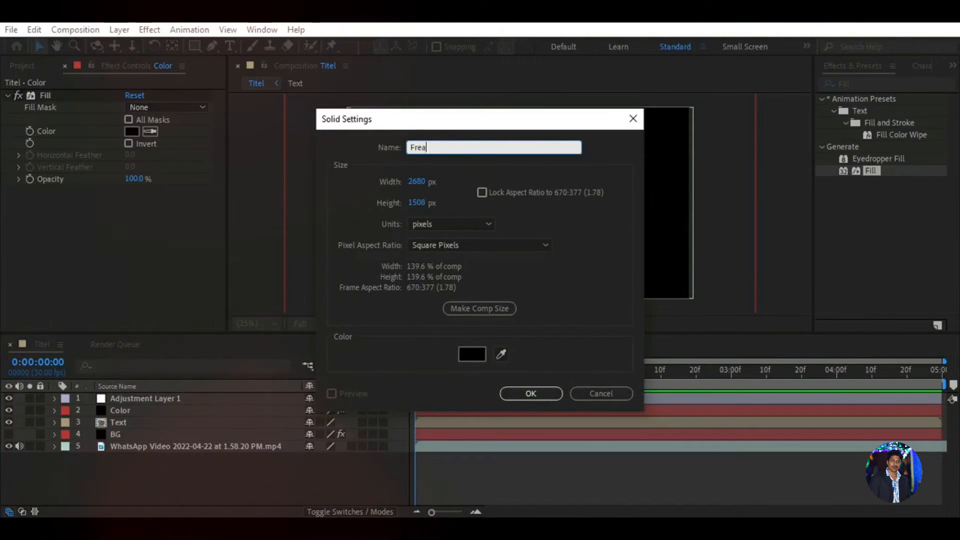
text(m)
click(531, 393)
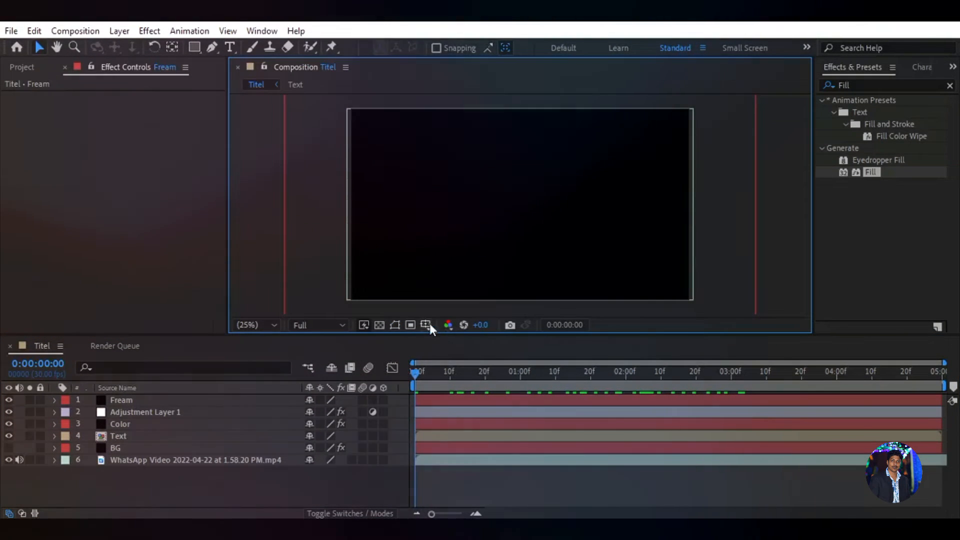
Show the title/action safe guides, and draw a wide rectangular Subtract mask on the Fream layer, leaving bars above and below.
click(426, 324)
click(449, 343)
click(191, 400)
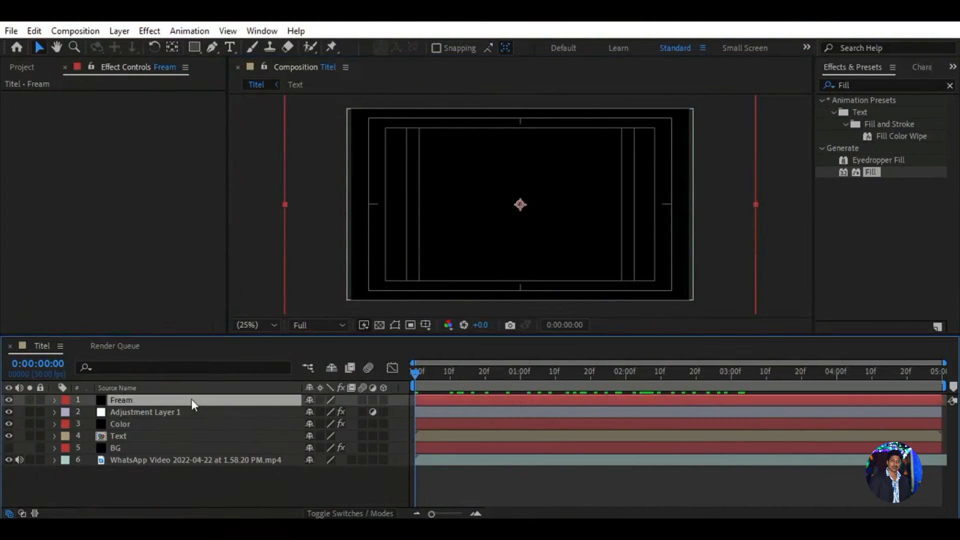
key(q)
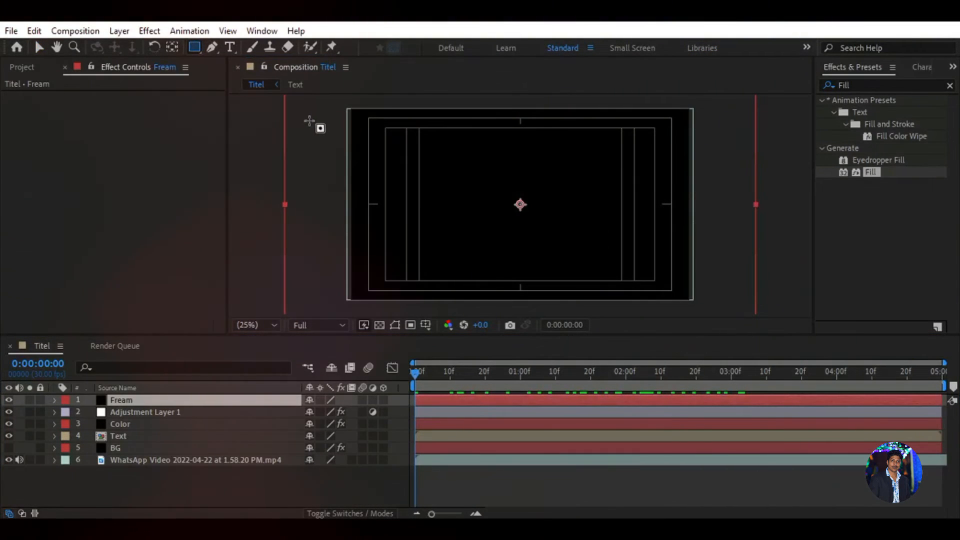
drag(361, 163, 746, 279)
click(343, 424)
click(352, 348)
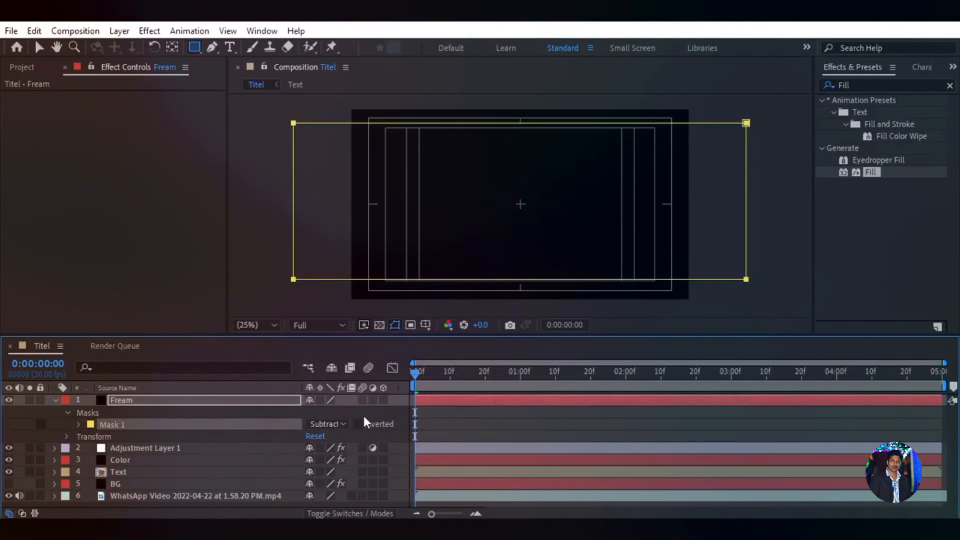
Check the letterbox bars at 0:00:01:23 and nudge the Fream layer slightly downward to center the opening.
drag(416, 370, 601, 371)
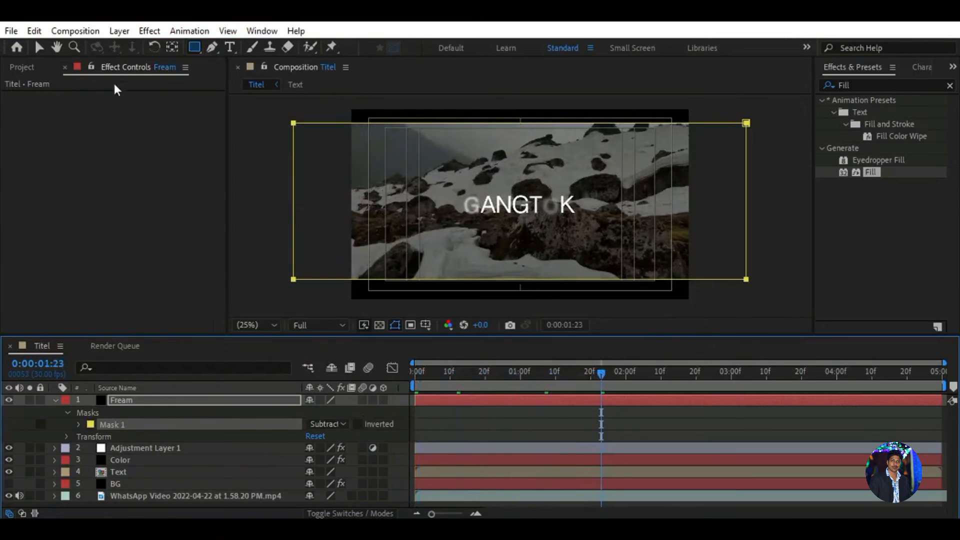
key(v)
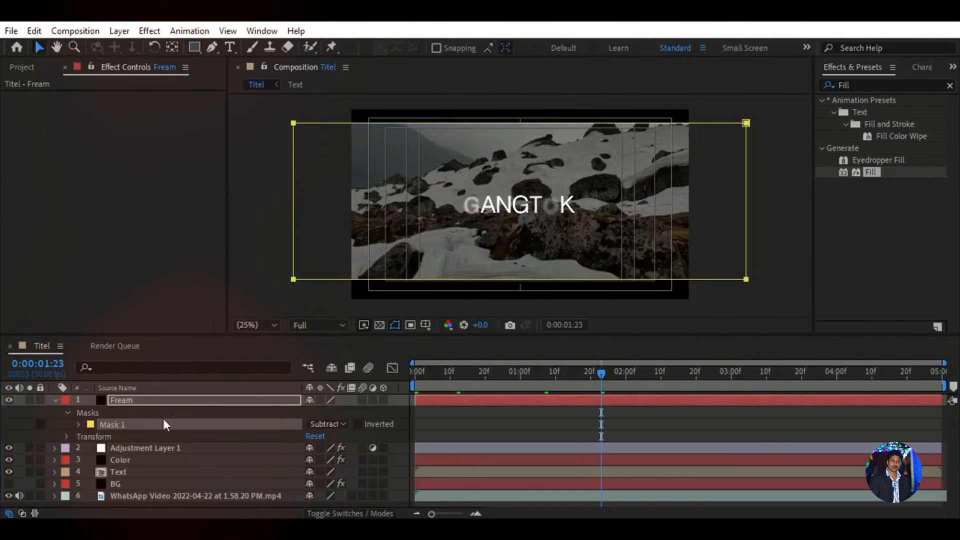
click(208, 398)
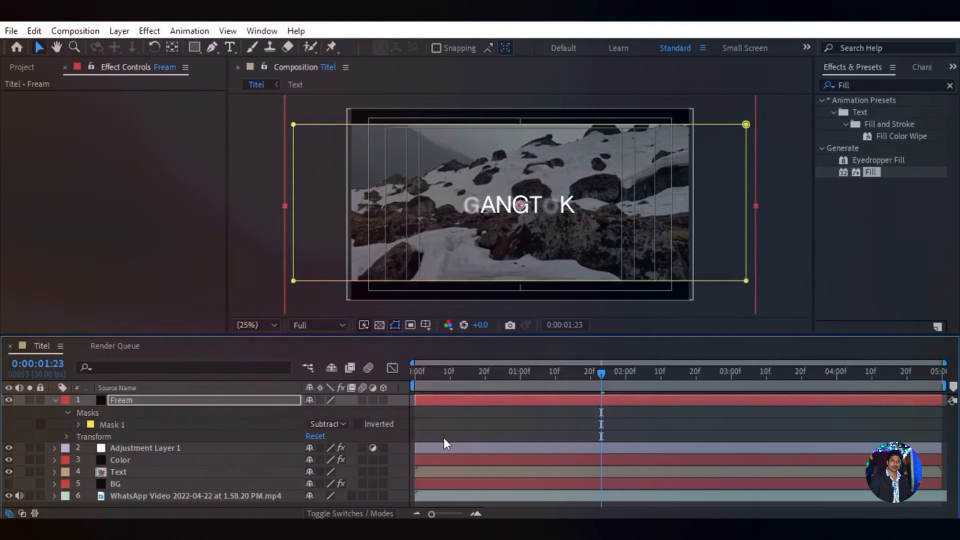
Collapse the Fream layer and play the composition from the start to review the letterbox bars.
drag(600, 376, 416, 385)
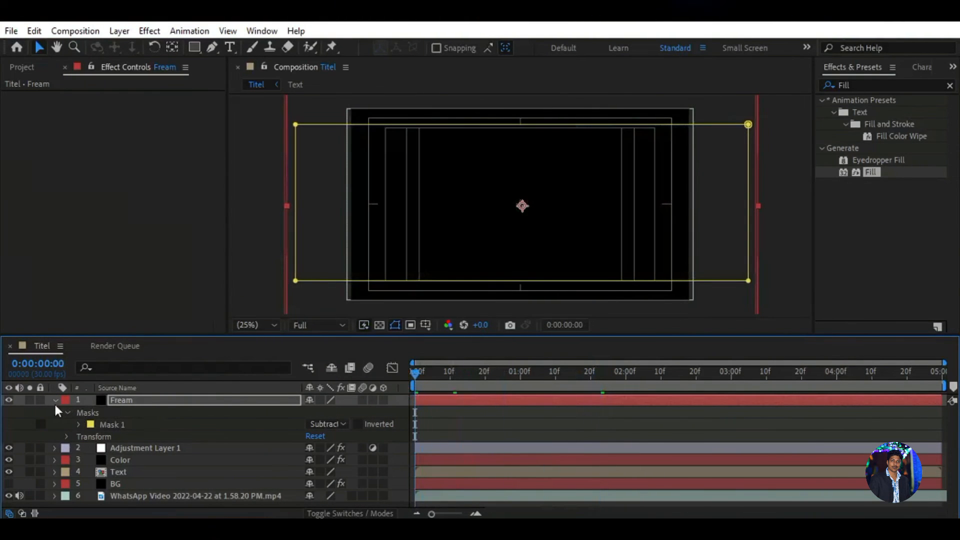
click(55, 400)
click(353, 496)
key(space)
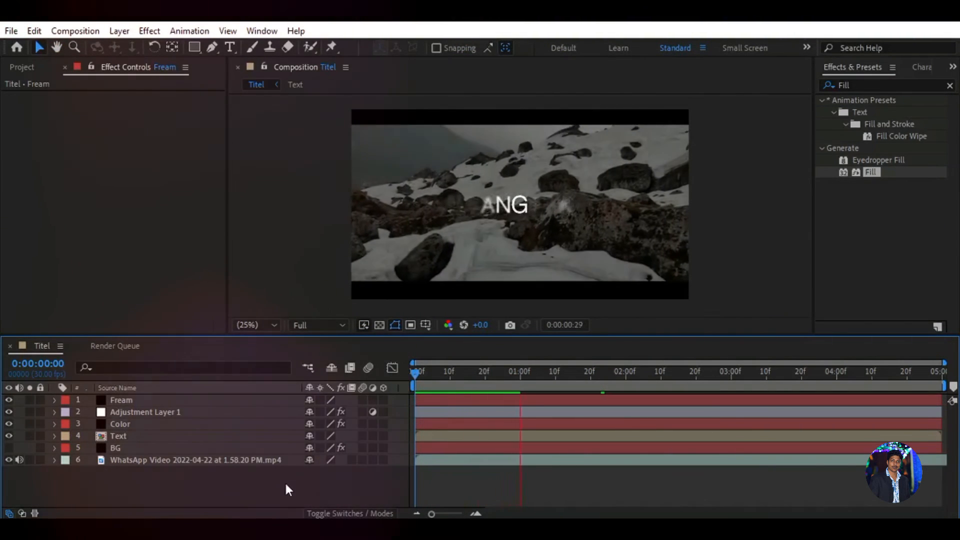